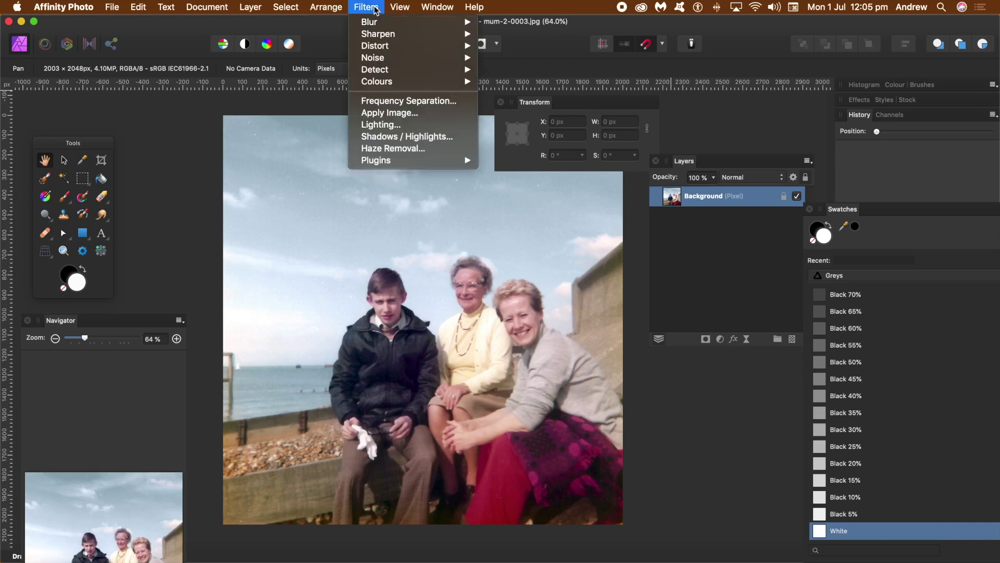
- Open the Procedural Texture filter and try the Swap Red and Green and Sine wave presets
{"action": "mouse_move", "coordinate": [380, 82]}
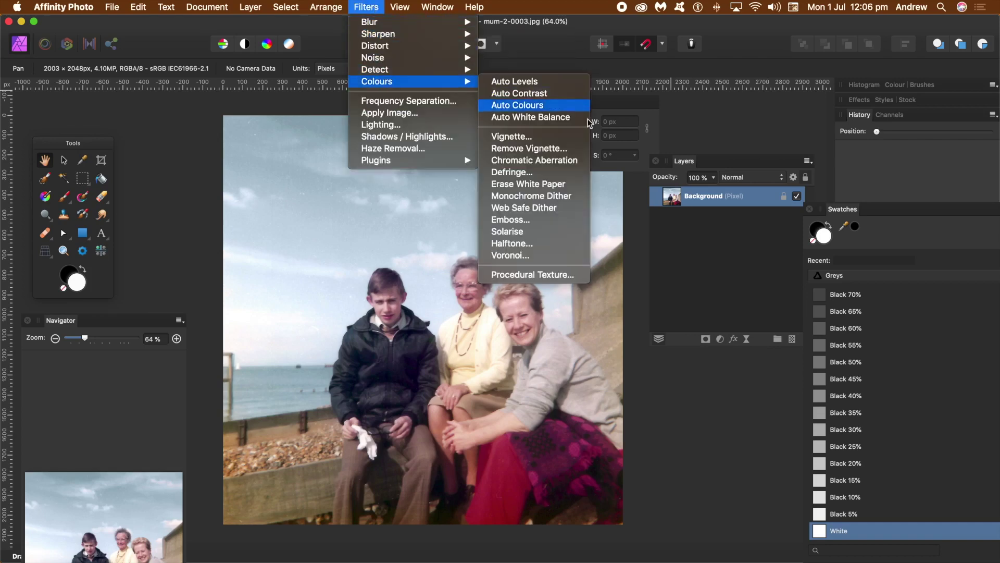
{"action": "left_click", "coordinate": [553, 276]}
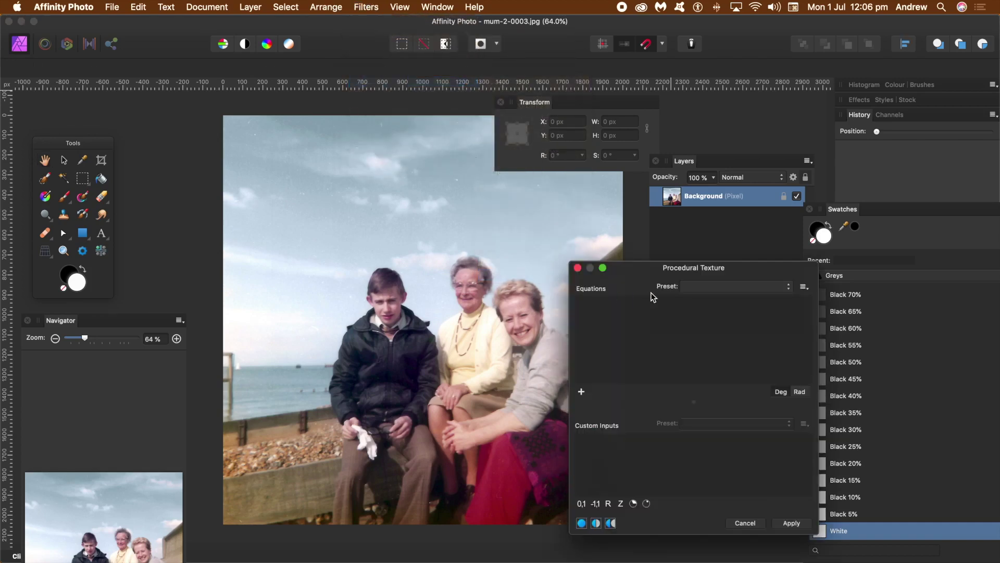
{"action": "left_click_drag", "start_coordinate": [668, 267], "coordinate": [594, 191]}
{"action": "left_click", "coordinate": [650, 209]}
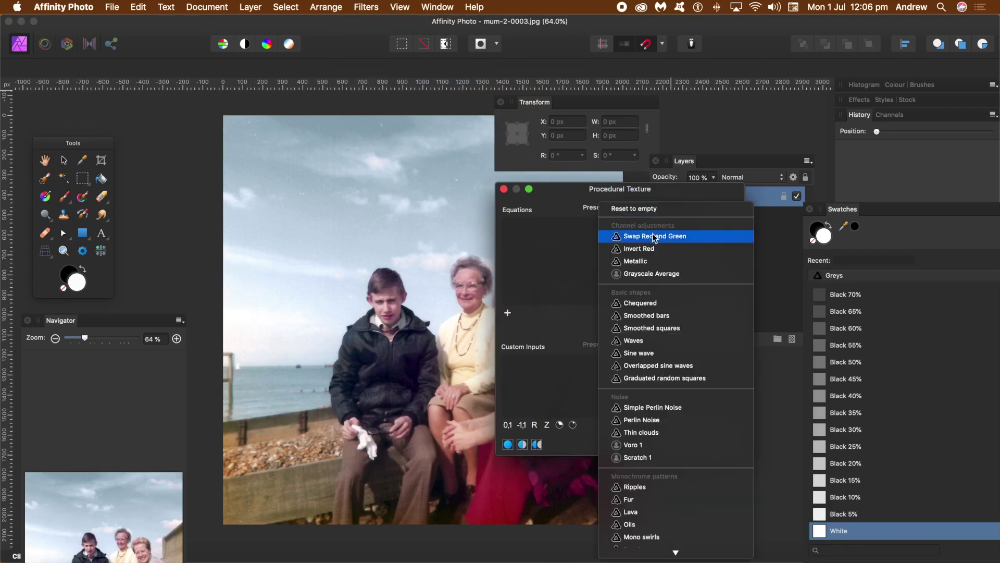
{"action": "left_click", "coordinate": [655, 237]}
{"action": "left_click", "coordinate": [649, 210]}
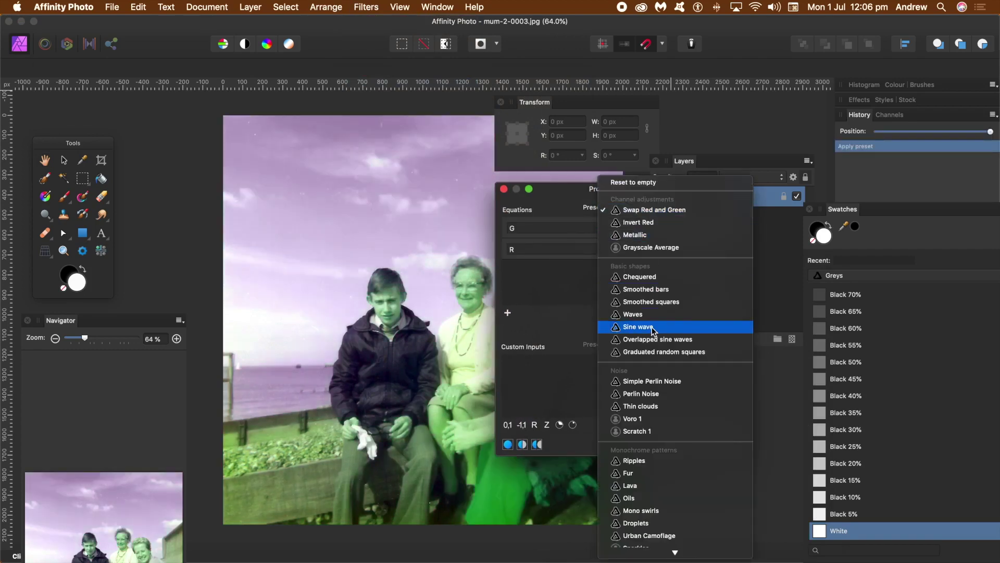
{"action": "left_click", "coordinate": [653, 331]}
- Try the Simple Perlin Noise preset, then apply the Fur preset to the photo
{"action": "left_click", "coordinate": [649, 210]}
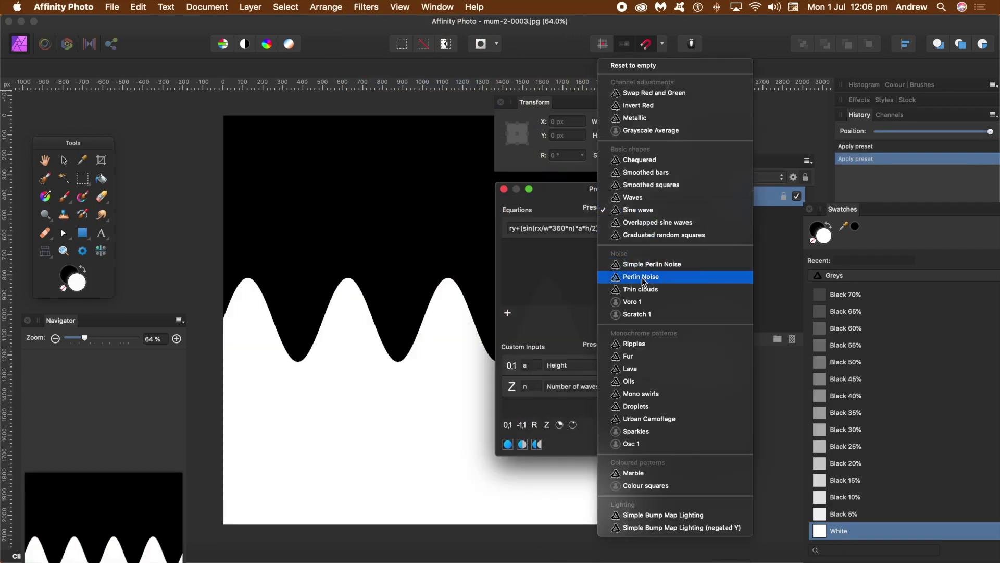
{"action": "left_click", "coordinate": [649, 265]}
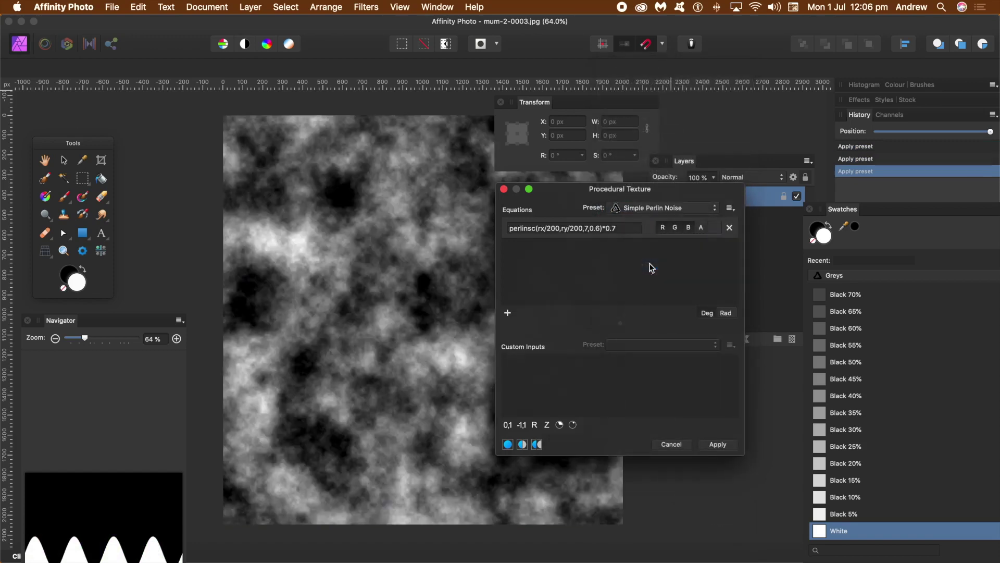
{"action": "left_click", "coordinate": [646, 211]}
{"action": "left_click", "coordinate": [649, 302]}
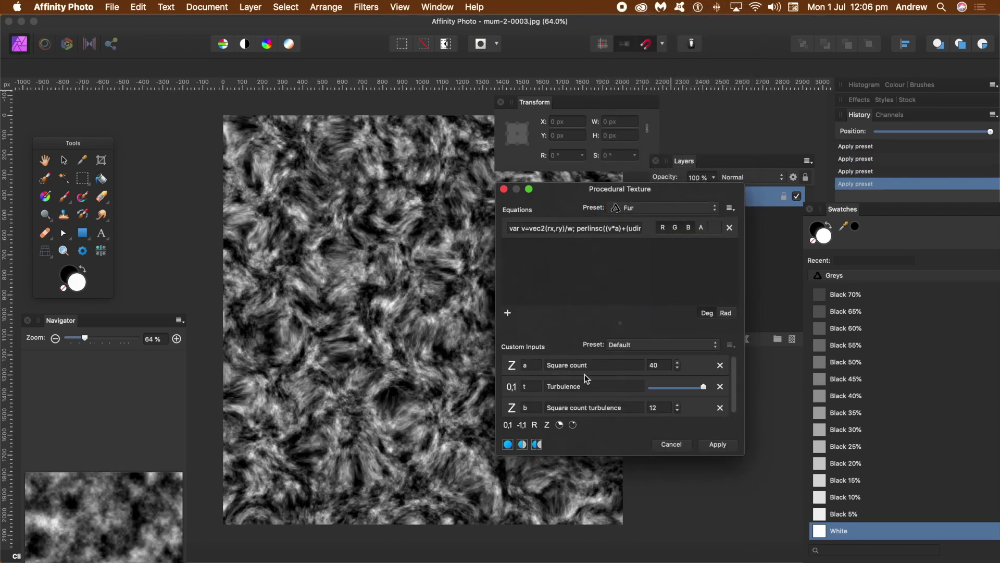
{"action": "left_click", "coordinate": [719, 448]}
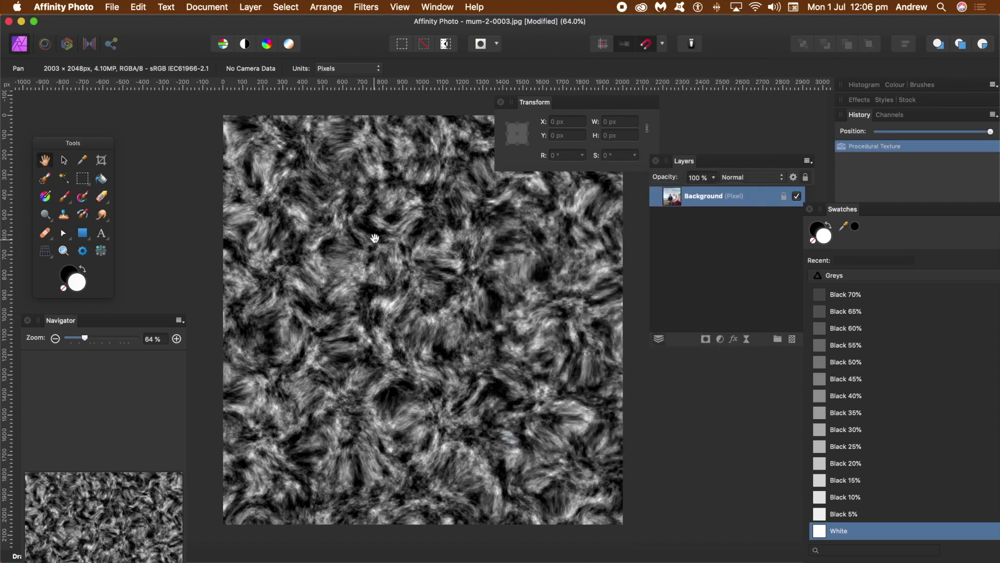
{"action": "left_click", "coordinate": [138, 7]}
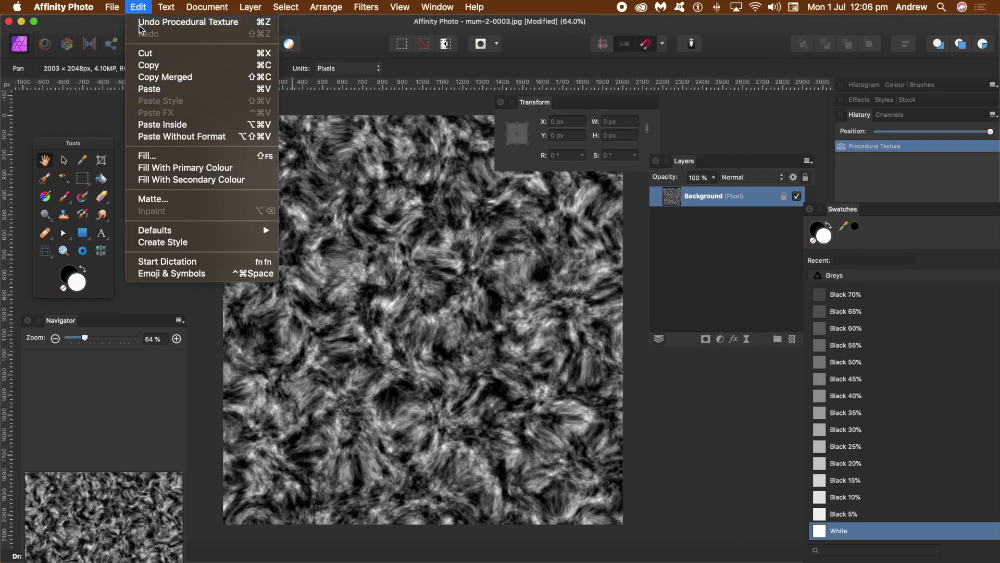
- Undo Procedural Texture, then add a Colours > Procedural Texture live filter layer
{"action": "left_click", "coordinate": [188, 22]}
{"action": "left_click", "coordinate": [249, 8]}
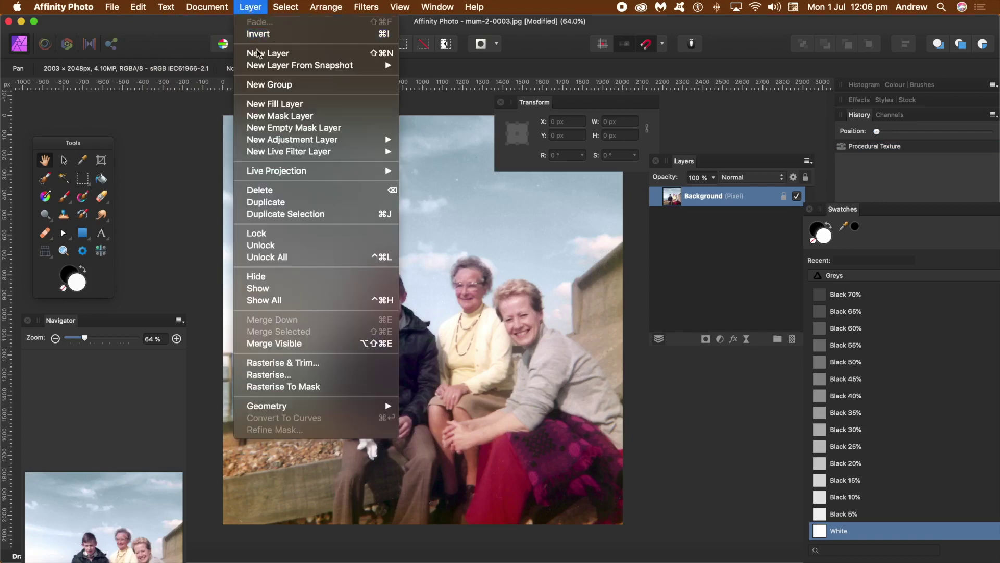
{"action": "mouse_move", "coordinate": [281, 156]}
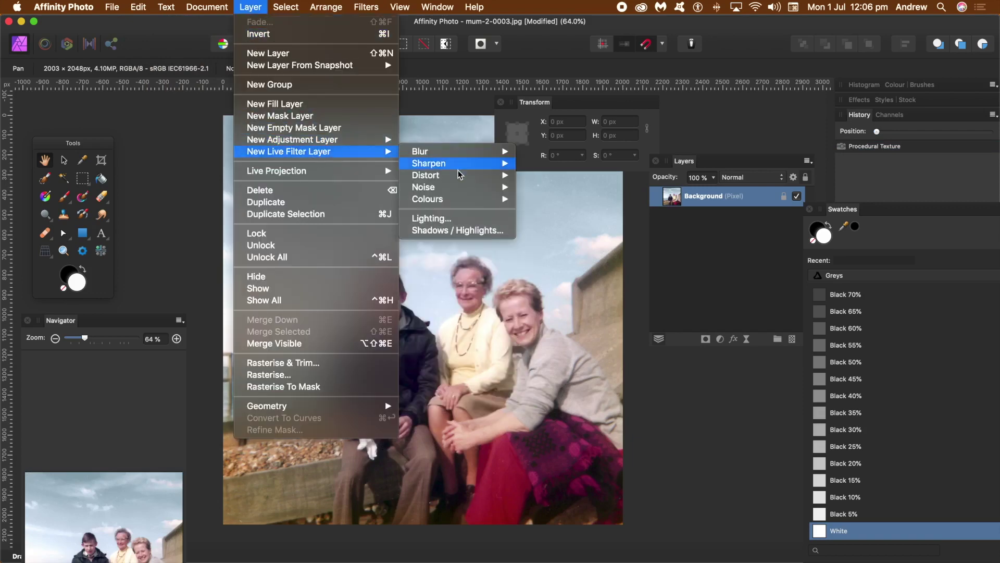
{"action": "mouse_move", "coordinate": [458, 199]}
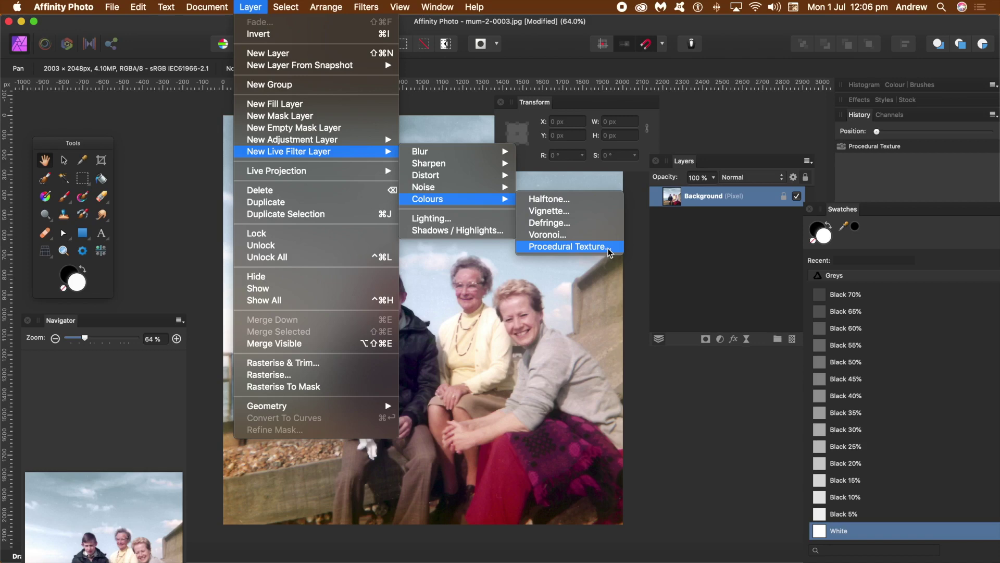
{"action": "left_click", "coordinate": [590, 251]}
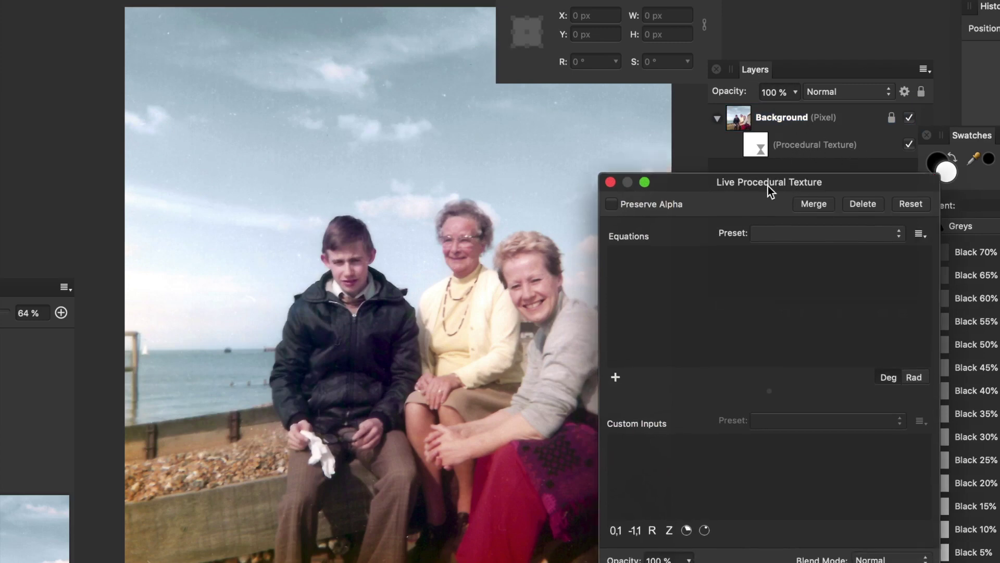
- Move the live texture settings aside and try the Grayscale Average and Ripples presets
{"action": "left_click_drag", "start_coordinate": [767, 188], "coordinate": [710, 29]}
{"action": "left_click", "coordinate": [733, 78]}
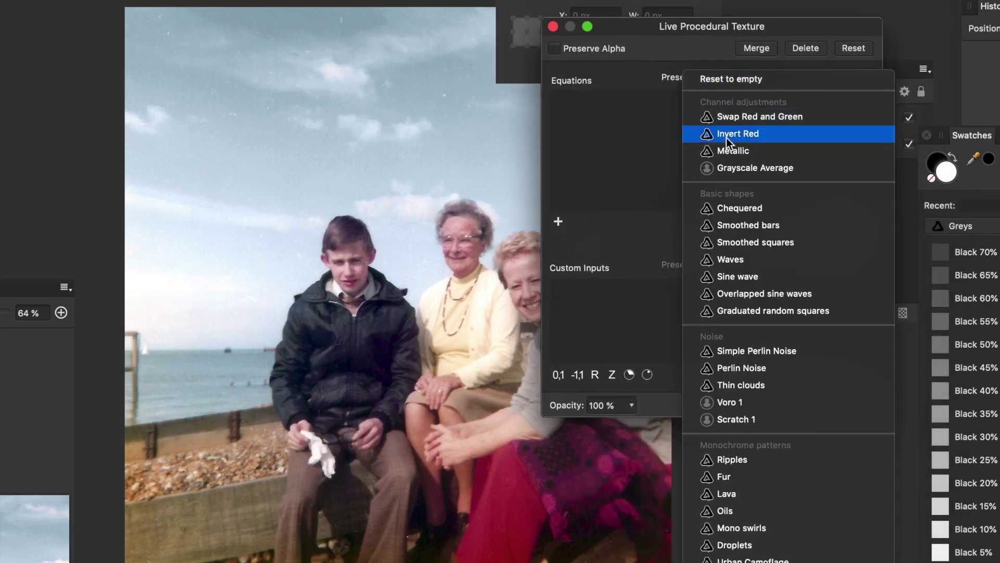
{"action": "left_click", "coordinate": [738, 167]}
{"action": "left_click", "coordinate": [730, 78]}
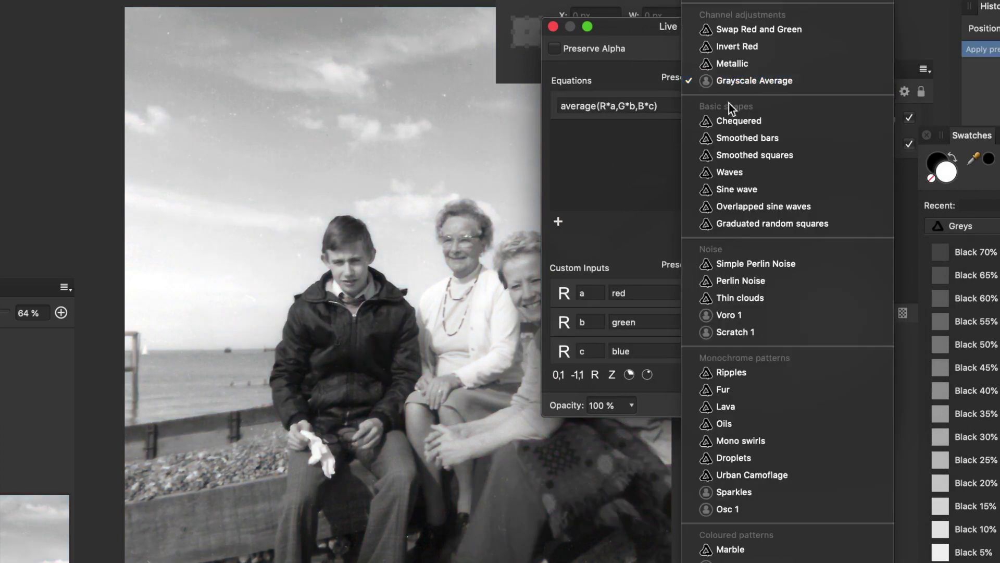
{"action": "left_click", "coordinate": [751, 369]}
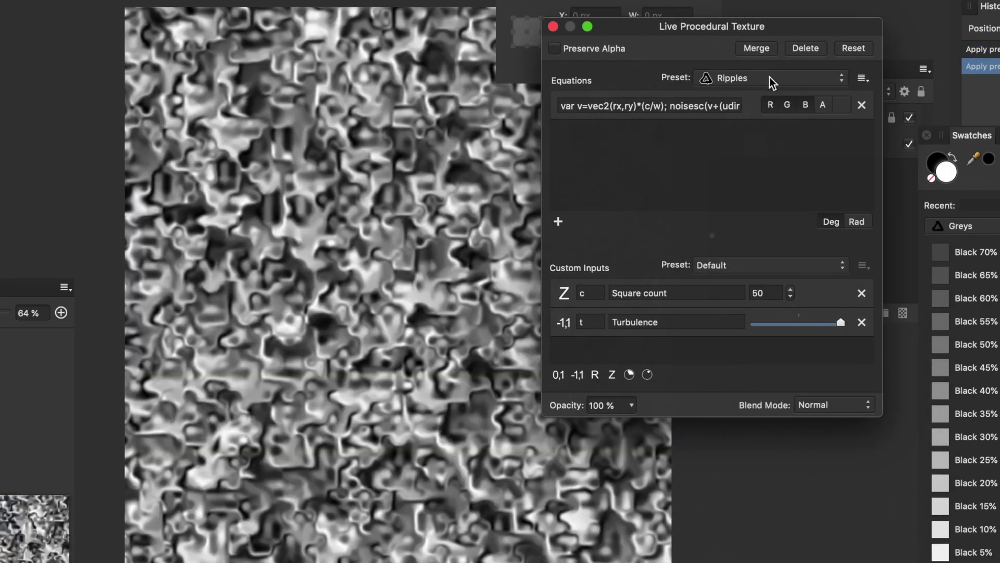
- Apply the Osc 1 preset and drag its gradient origin up-left, then down-right
{"action": "left_click", "coordinate": [770, 77]}
{"action": "left_click", "coordinate": [754, 223]}
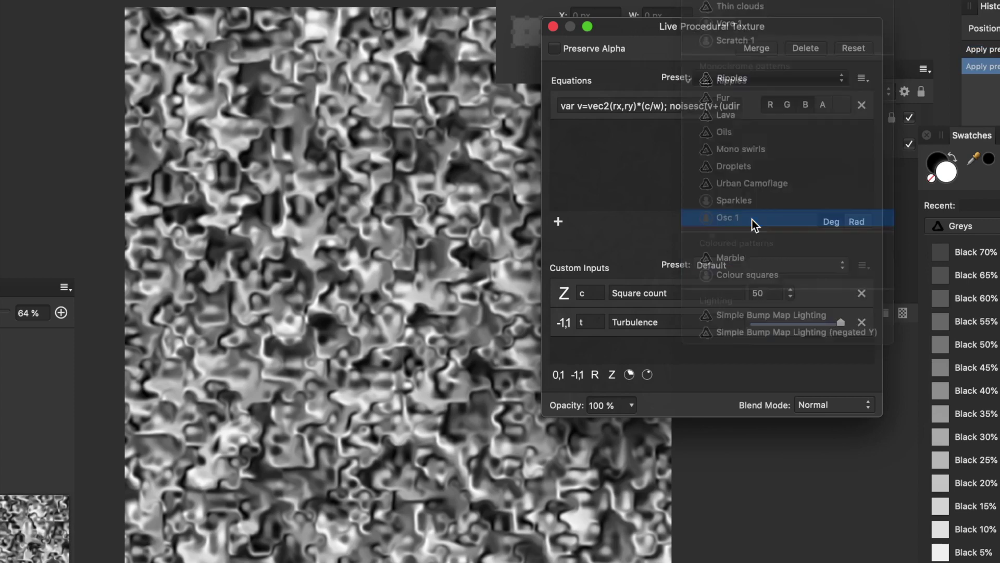
{"action": "left_click_drag", "start_coordinate": [533, 318], "coordinate": [357, 229]}
{"action": "left_click_drag", "start_coordinate": [221, 161], "coordinate": [464, 349]}
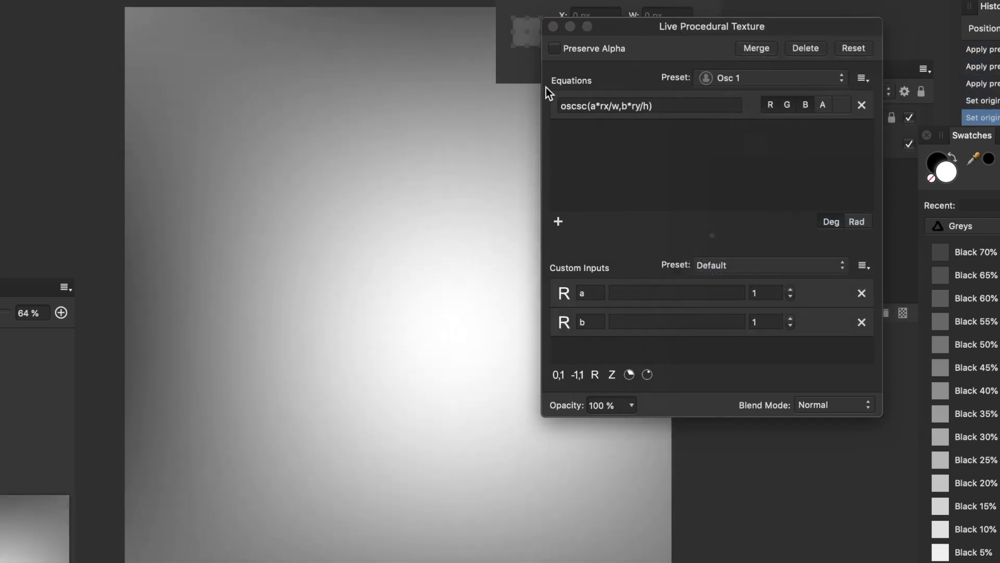
- Select the oscsc(a*rx/w,b*ry/h) equation text and stretch the settings dialog taller
{"action": "left_click", "coordinate": [583, 107]}
{"action": "left_click_drag", "start_coordinate": [681, 104], "coordinate": [518, 97]}
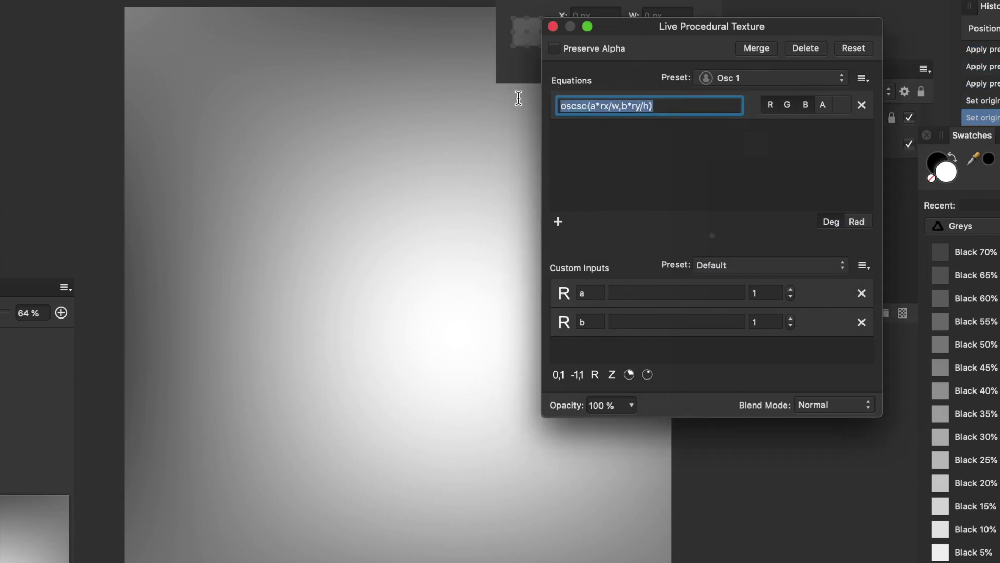
{"action": "left_click", "coordinate": [571, 107]}
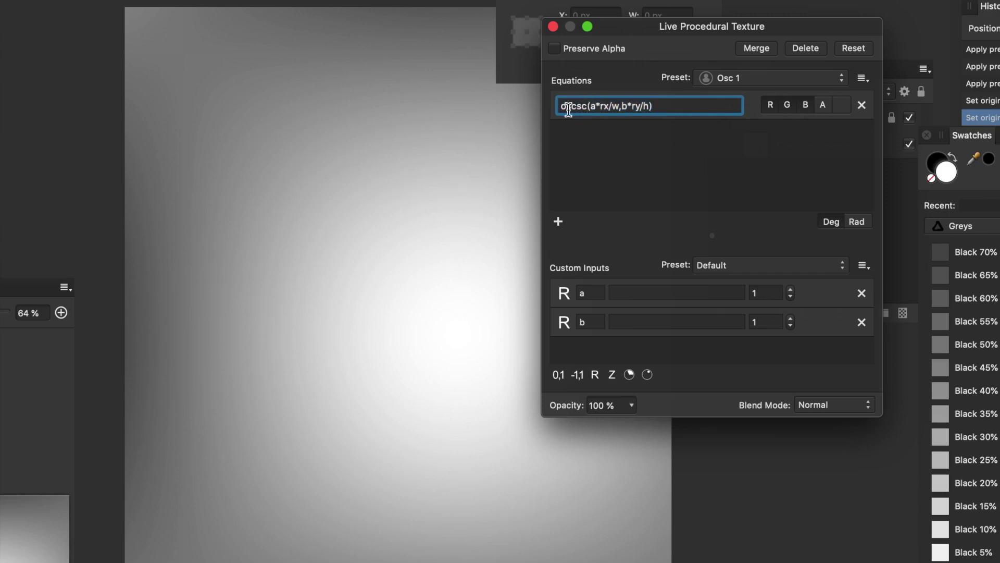
{"action": "left_click_drag", "start_coordinate": [587, 103], "coordinate": [553, 105]}
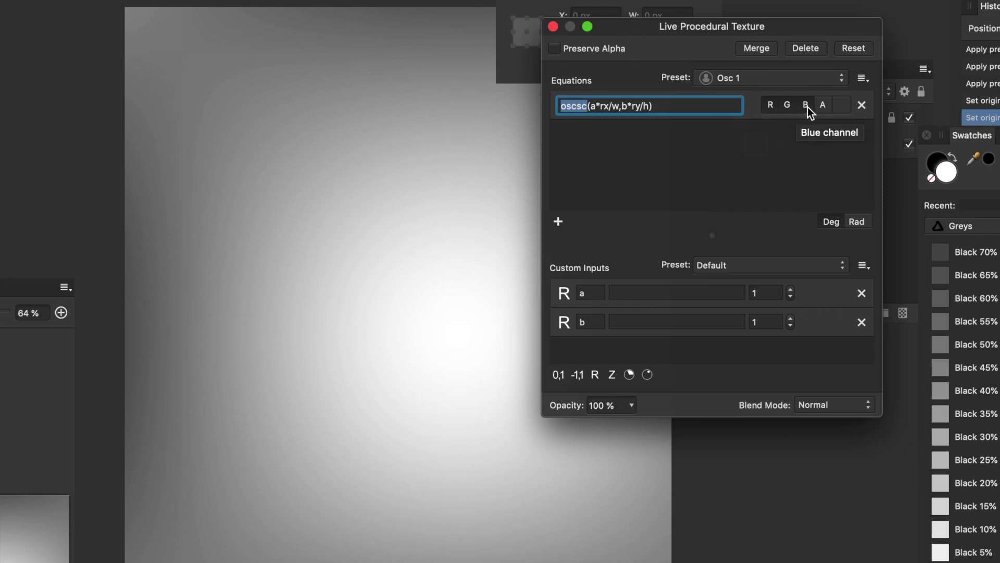
{"action": "left_click", "coordinate": [678, 106]}
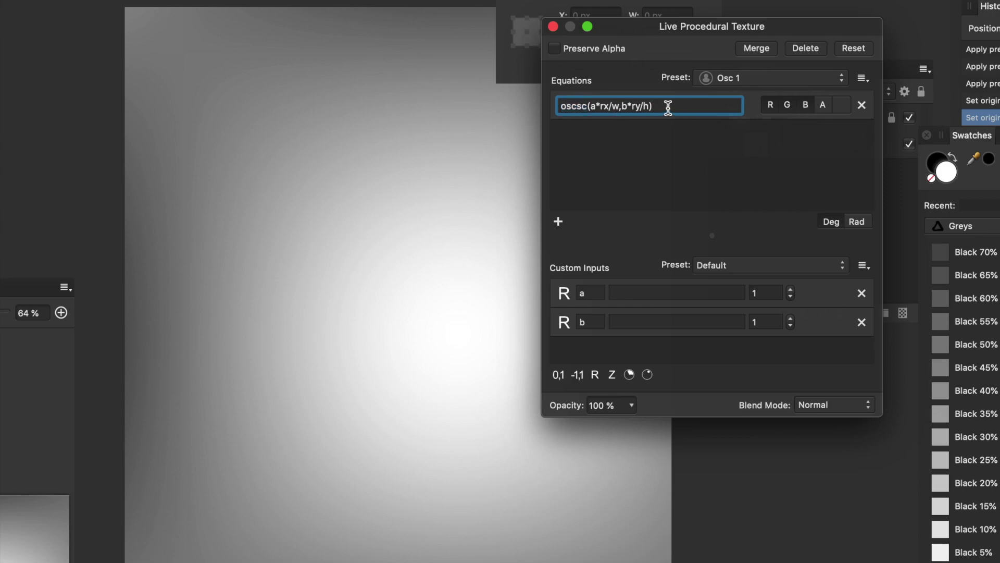
{"action": "key", "text": "super+a"}
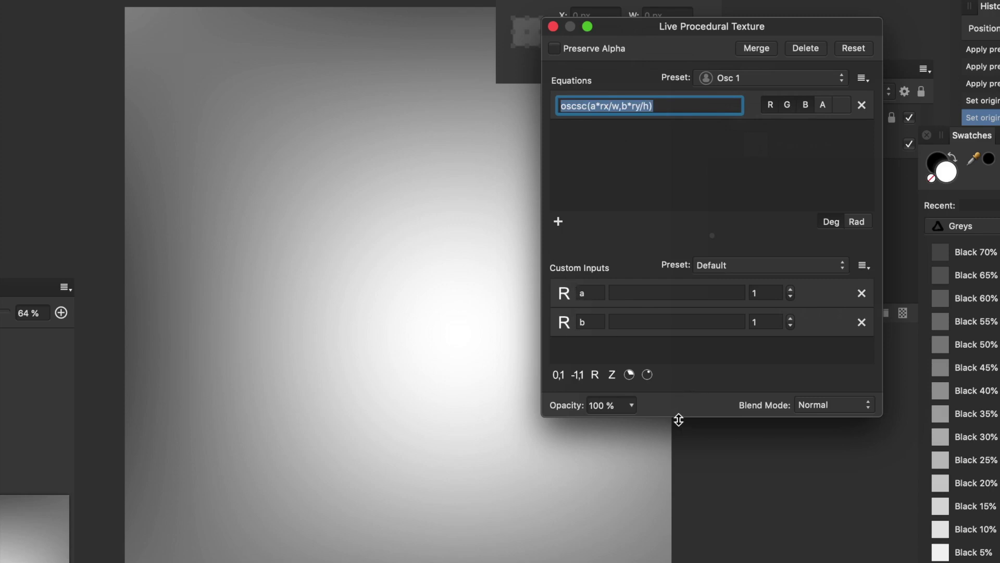
{"action": "left_click_drag", "start_coordinate": [677, 418], "coordinate": [661, 550]}
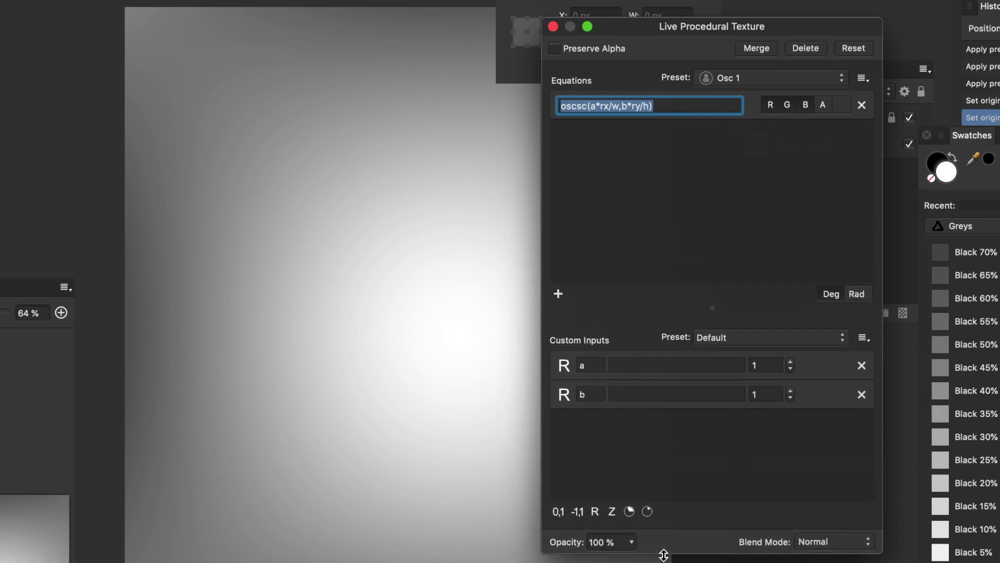
{"action": "left_click", "coordinate": [658, 107]}
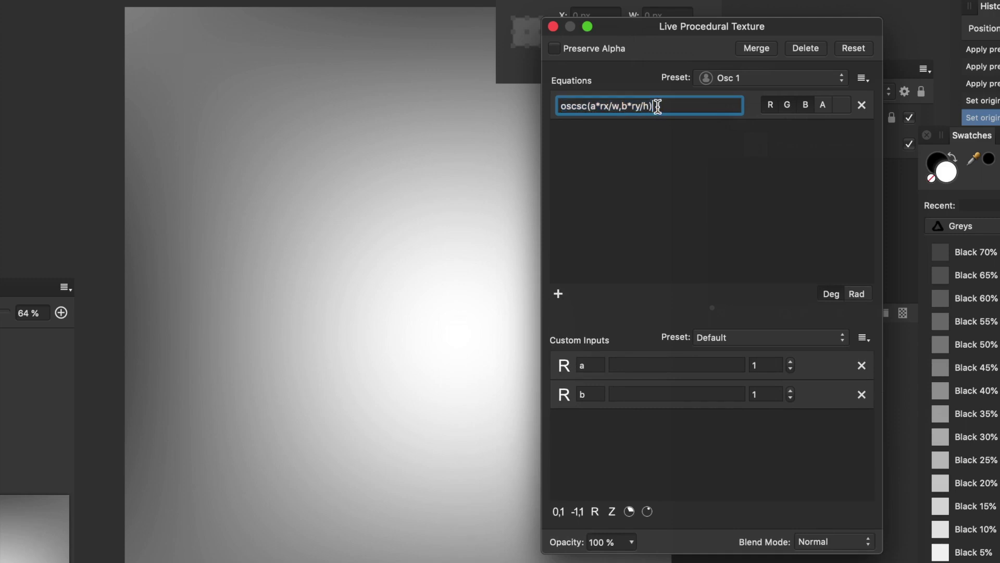
- Edit the equation to read oscsc(ra*rx/w,ra*ry/h)
{"action": "double_click", "coordinate": [625, 105]}
{"action": "double_click", "coordinate": [594, 105]}
{"action": "type", "text": "r"}
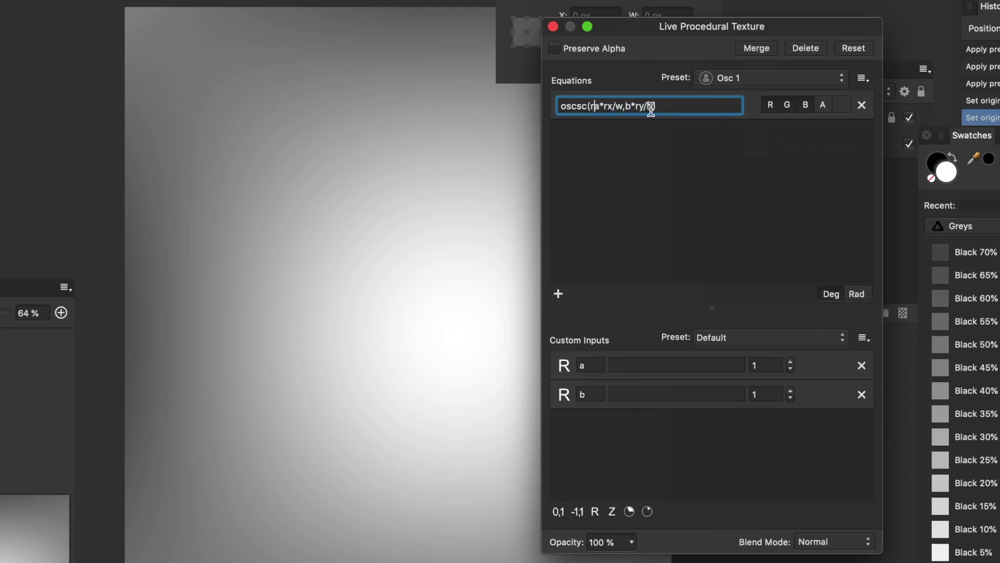
{"action": "double_click", "coordinate": [629, 106]}
- Rename custom input a to ra, reposition the dialog, and add a third input
{"action": "type", "text": "ra"}
{"action": "key", "text": "Return"}
{"action": "left_click", "coordinate": [599, 363]}
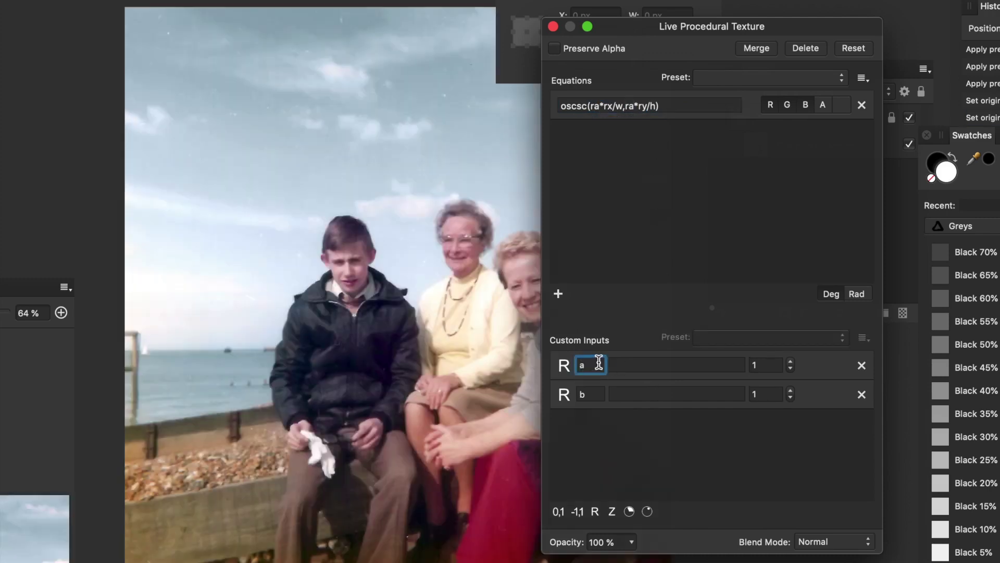
{"action": "type", "text": "r"}
{"action": "key", "text": "Return"}
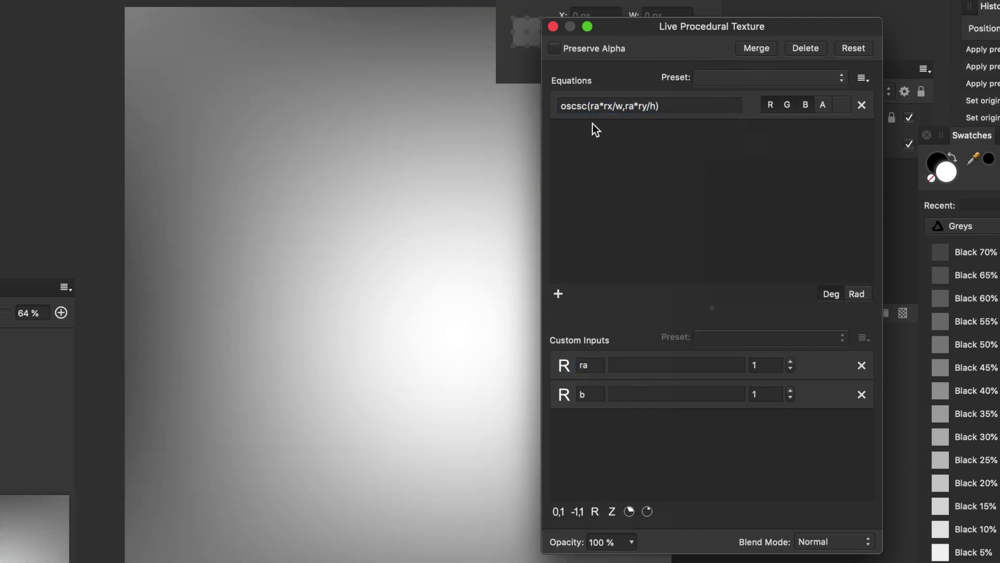
{"action": "left_click_drag", "start_coordinate": [651, 31], "coordinate": [696, 41]}
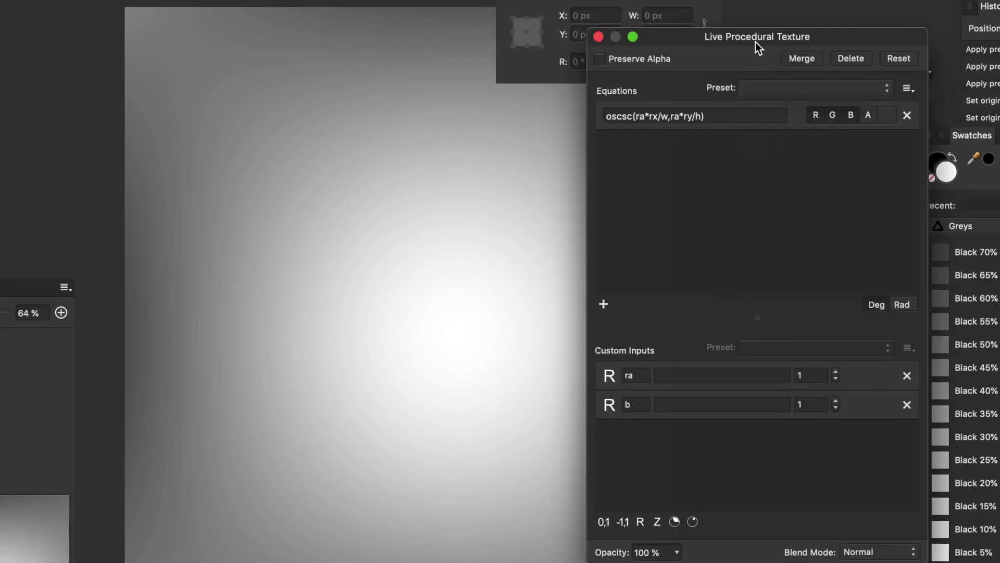
{"action": "left_click_drag", "start_coordinate": [756, 43], "coordinate": [719, 0]}
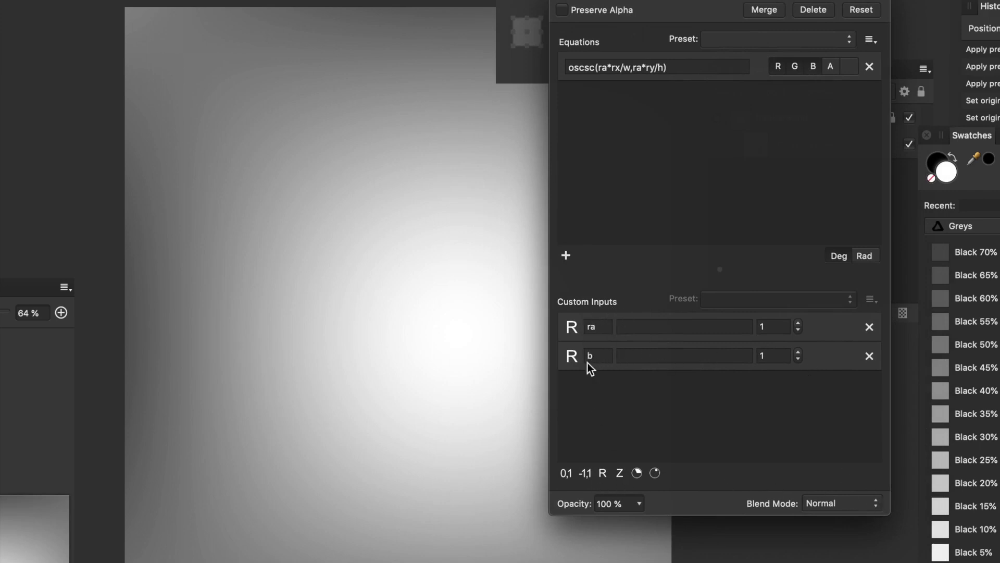
{"action": "left_click", "coordinate": [606, 473]}
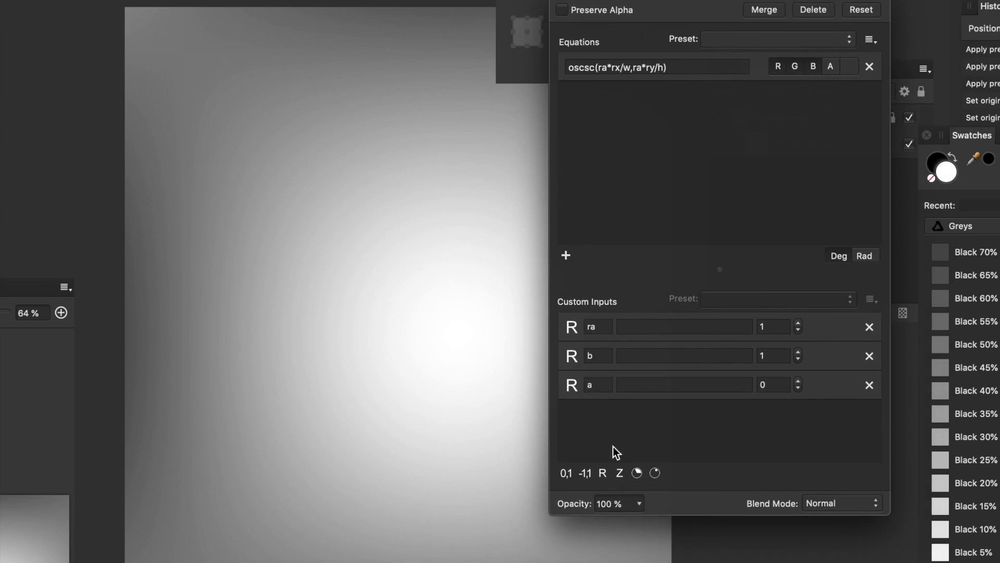
- Rename the second input to ga and the third to ba, setting ba to 1
{"action": "double_click", "coordinate": [594, 359]}
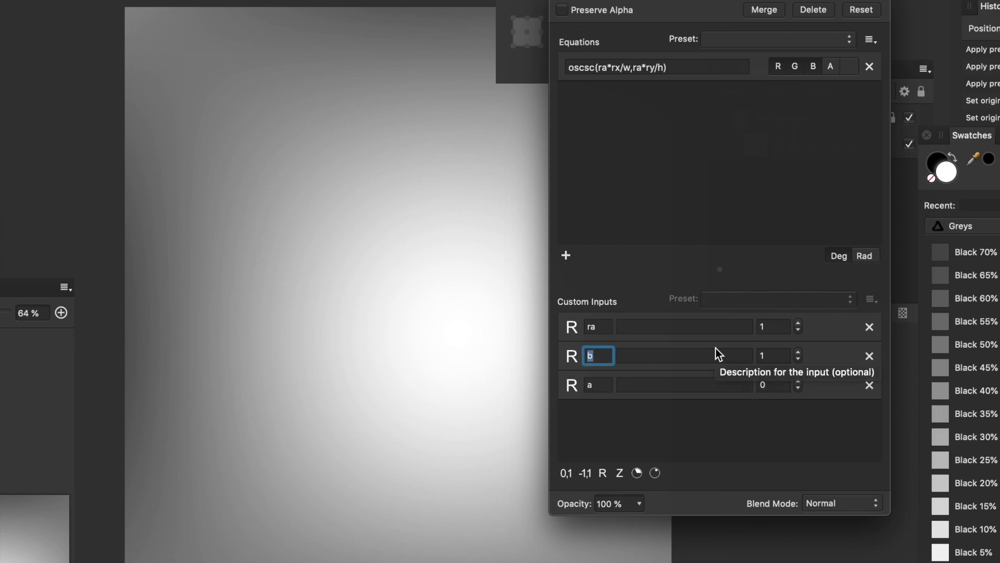
{"action": "type", "text": "g"}
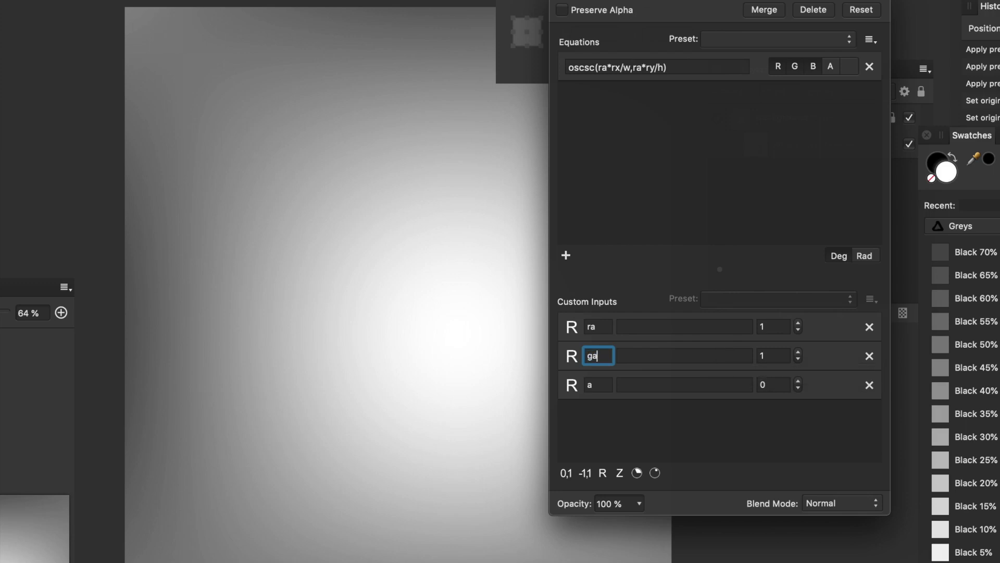
{"action": "type", "text": "a"}
{"action": "double_click", "coordinate": [603, 385]}
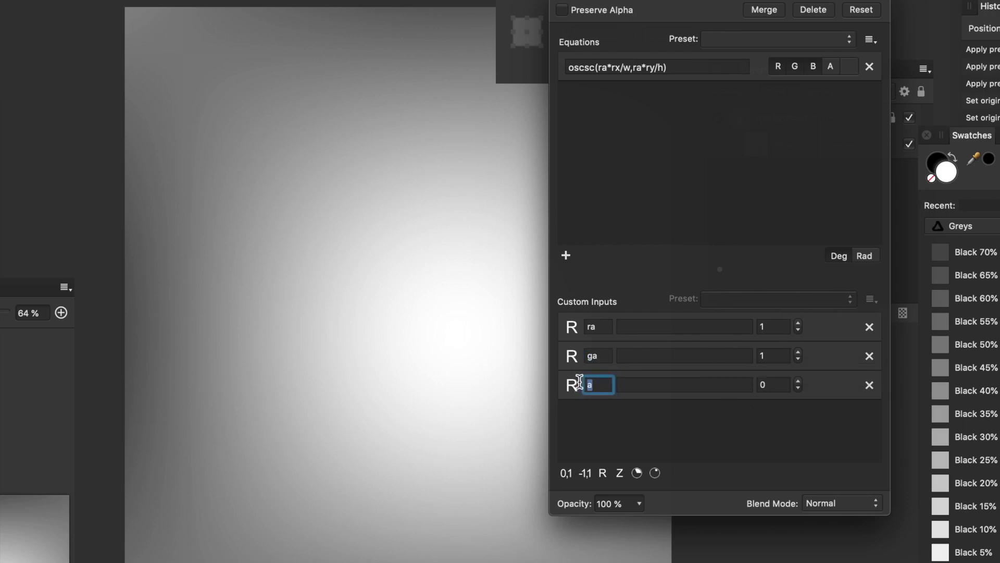
{"action": "type", "text": "g"}
{"action": "key", "text": "BackSpace"}
{"action": "type", "text": "b"}
{"action": "left_click", "coordinate": [798, 381]}
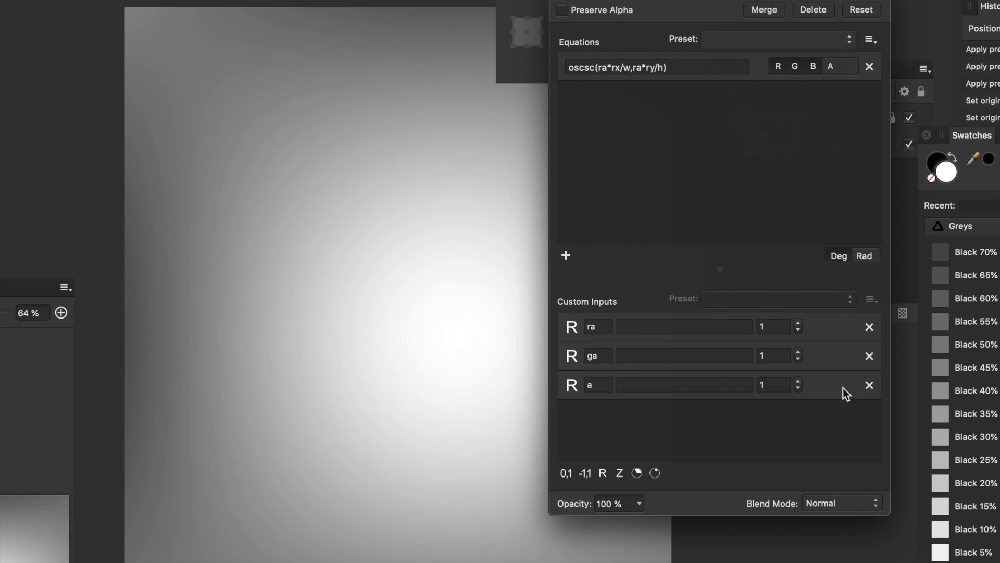
{"action": "left_click", "coordinate": [600, 385]}
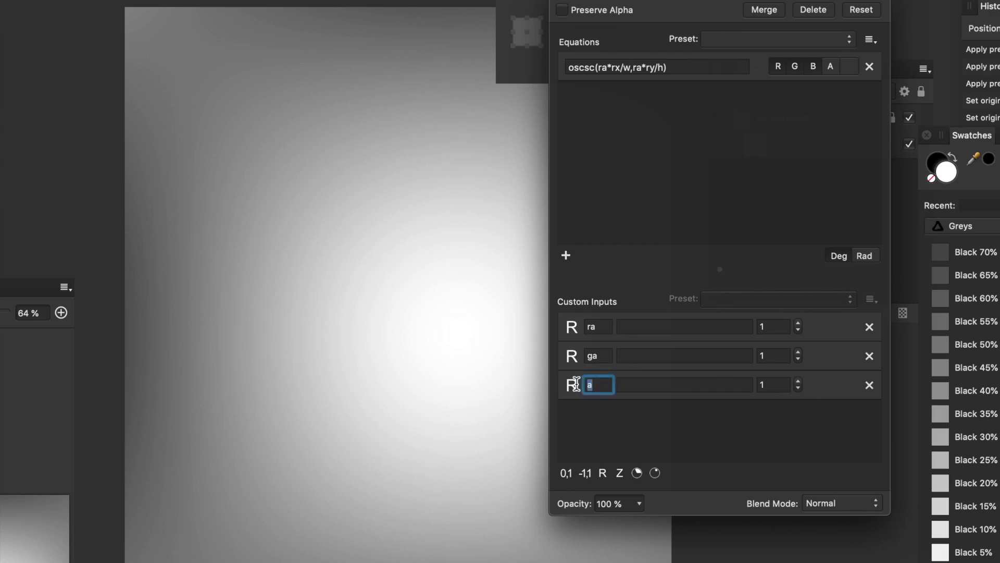
{"action": "type", "text": "ba"}
{"action": "key", "text": "Return"}
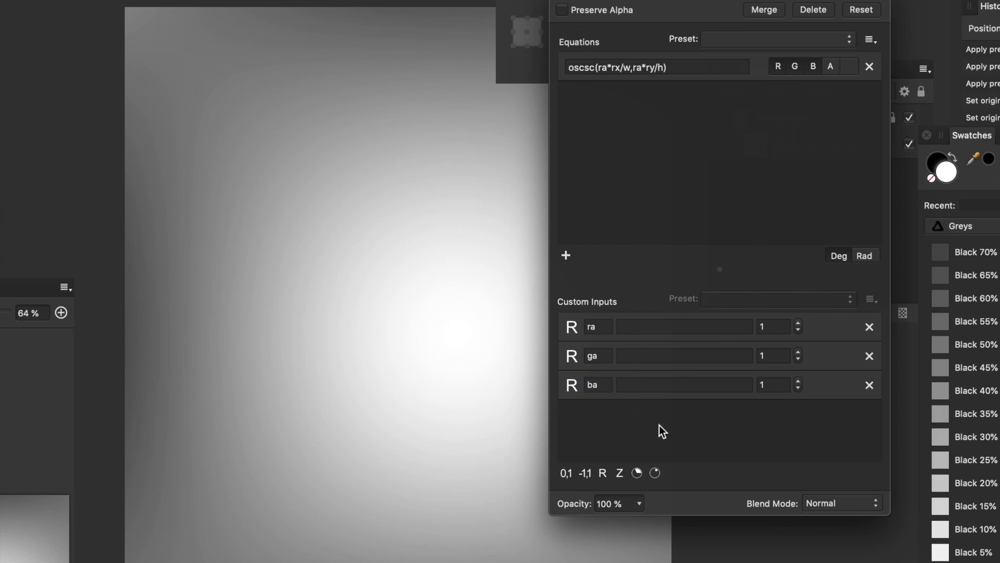
- Give the inputs ra, ga and ba the descriptions red, green and blue
{"action": "left_click", "coordinate": [639, 327]}
{"action": "type", "text": "red"}
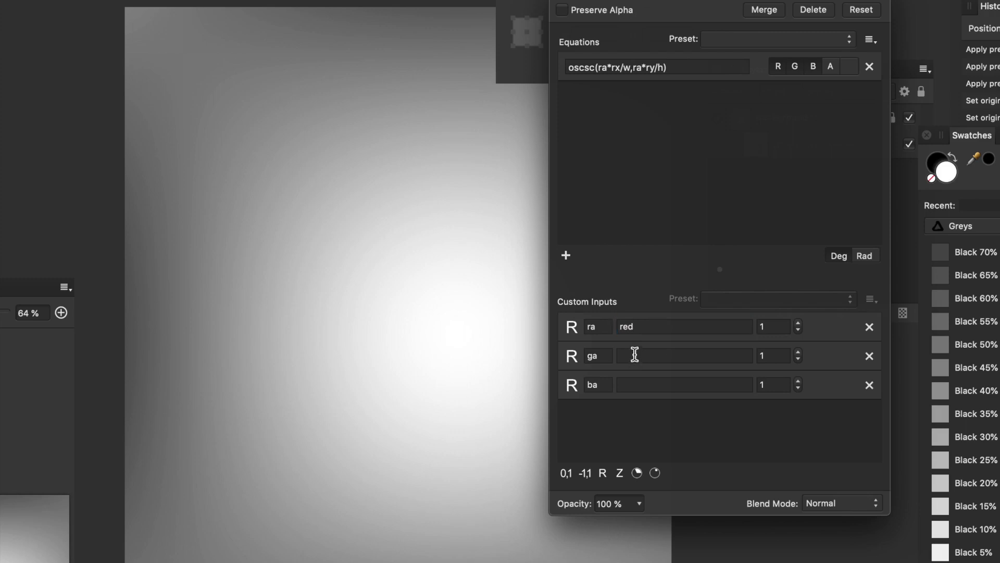
{"action": "key", "text": "Return"}
{"action": "left_click", "coordinate": [636, 354]}
{"action": "type", "text": "green"}
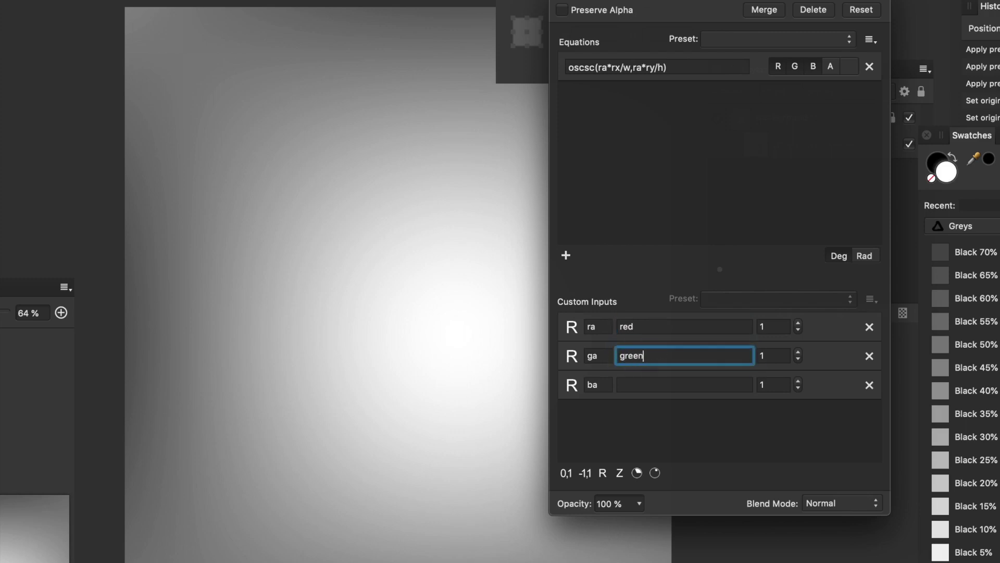
{"action": "key", "text": "Return"}
{"action": "left_click", "coordinate": [640, 387]}
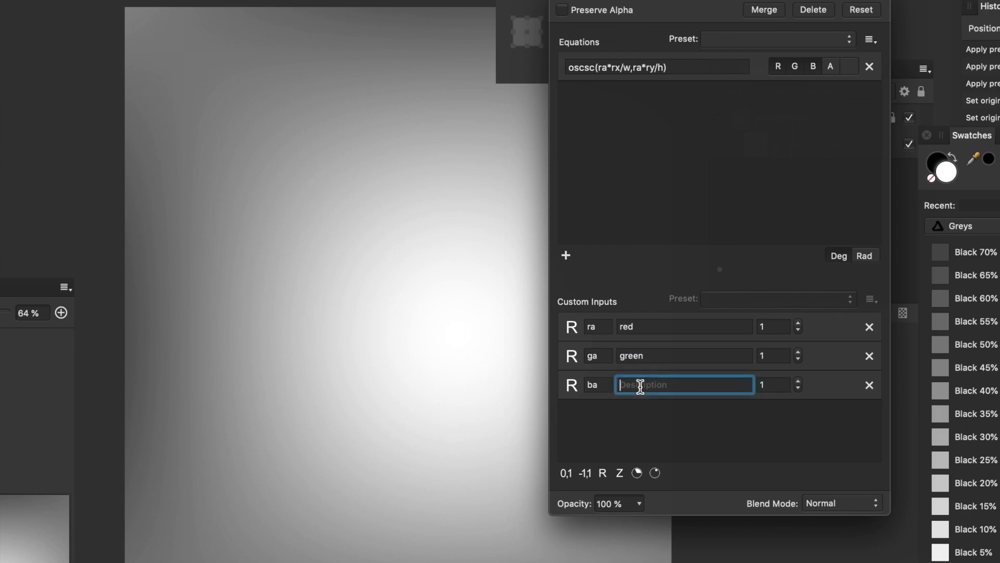
{"action": "type", "text": "blue"}
{"action": "key", "text": "Return"}
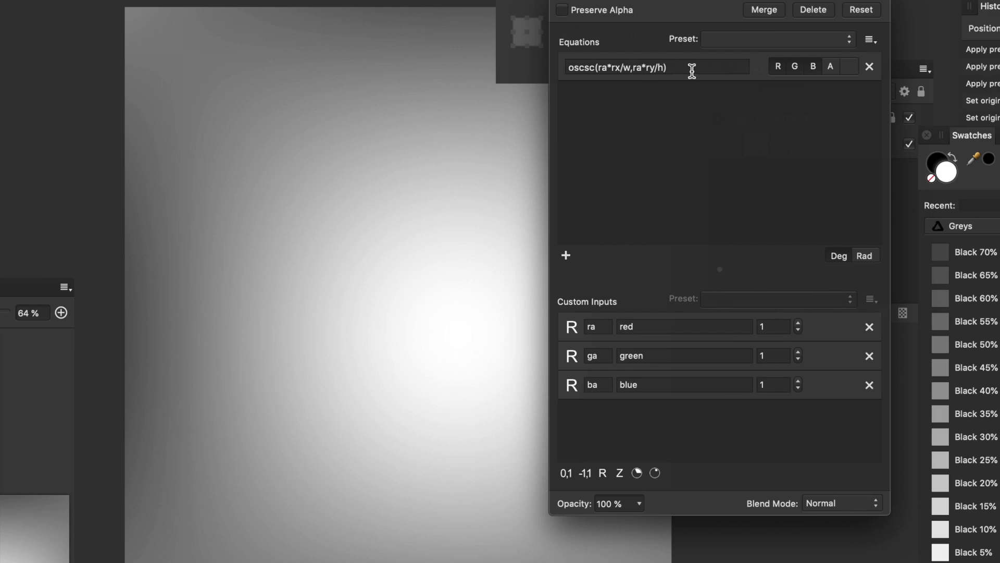
{"action": "left_click_drag", "start_coordinate": [674, 70], "coordinate": [556, 63]}
{"action": "key", "text": "super+c"}
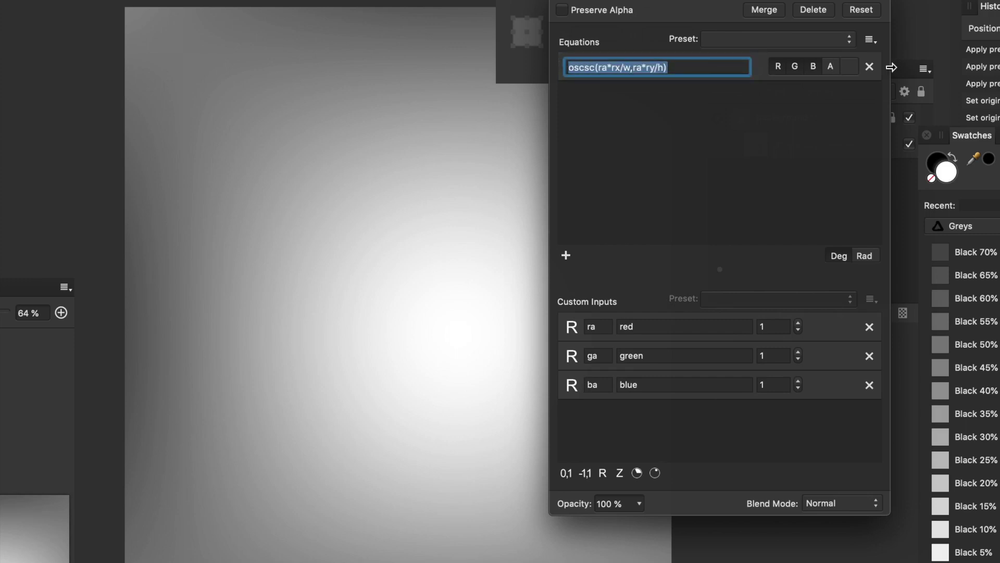
- Limit the first equation to red and paste the ra formula into a second equation
{"action": "left_click", "coordinate": [795, 67]}
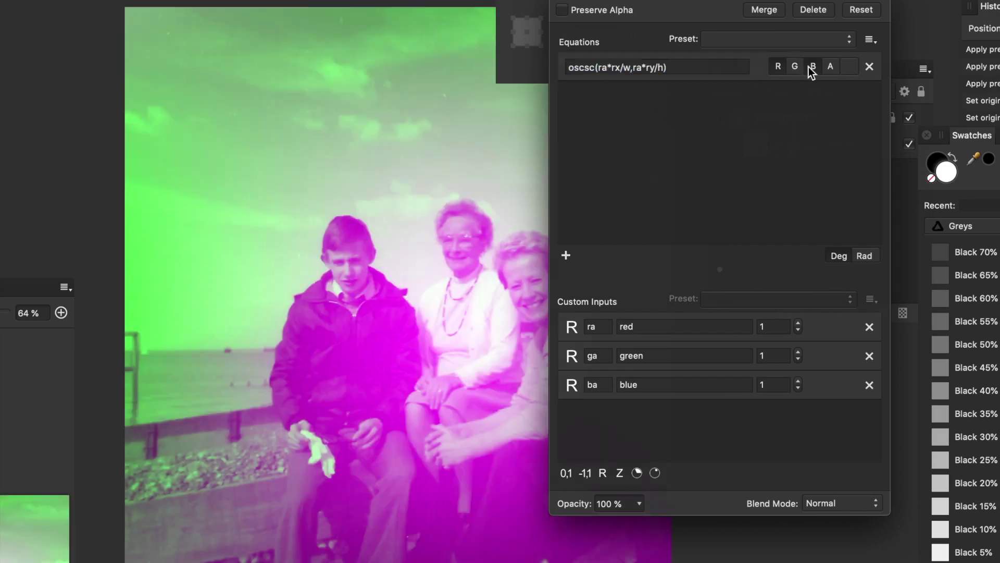
{"action": "left_click", "coordinate": [812, 67]}
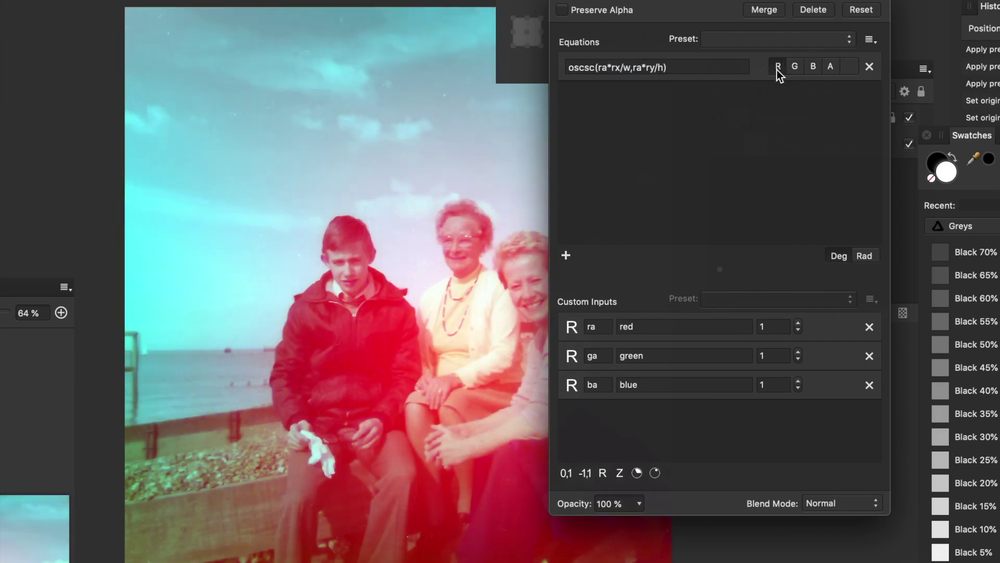
{"action": "left_click", "coordinate": [566, 256]}
{"action": "left_click", "coordinate": [581, 92]}
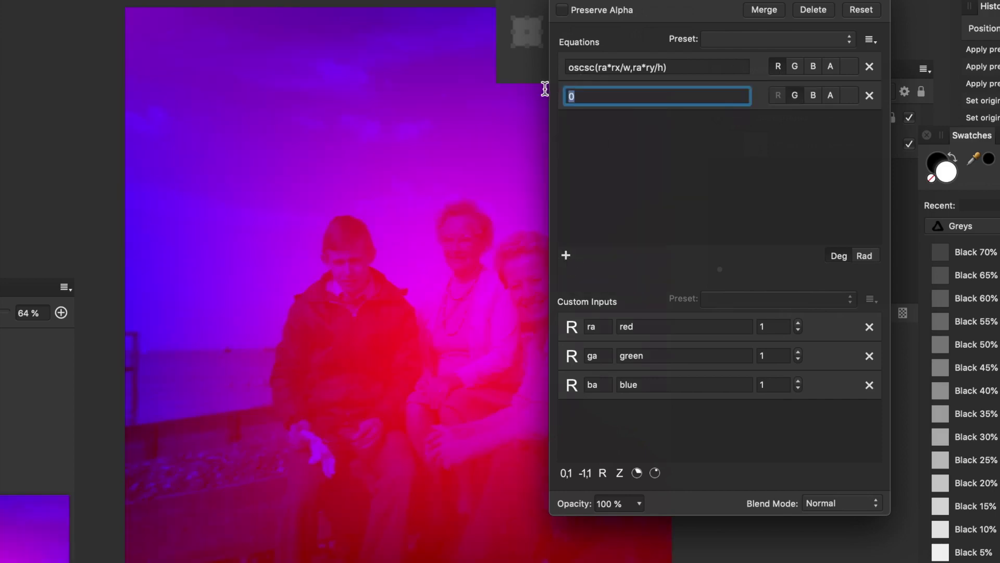
{"action": "key", "text": "super+v"}
- Add a third equation containing the same oscsc(ra*rx/w,ra*ry/h) formula
{"action": "left_click", "coordinate": [564, 256]}
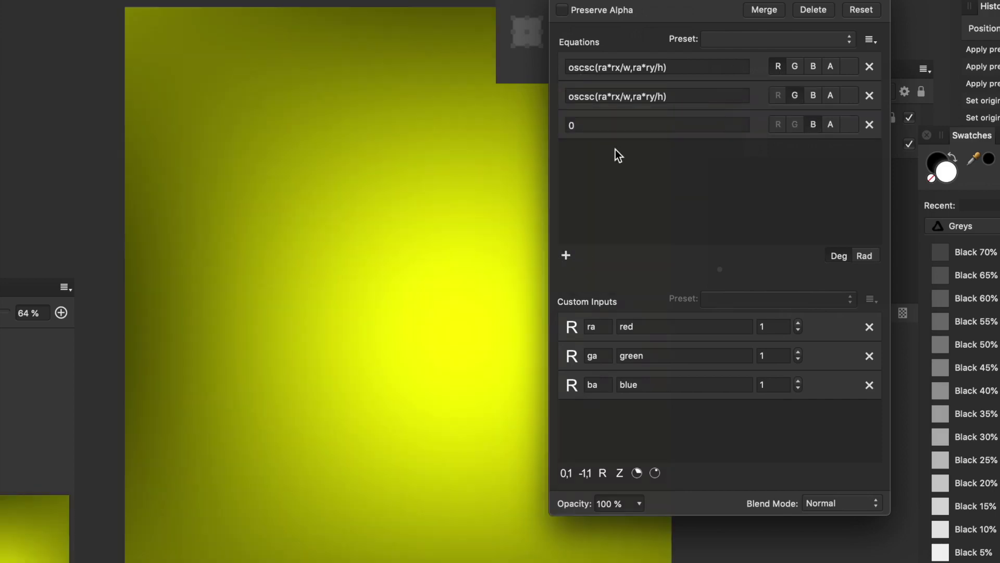
{"action": "left_click", "coordinate": [566, 124]}
{"action": "key", "text": "super+v"}
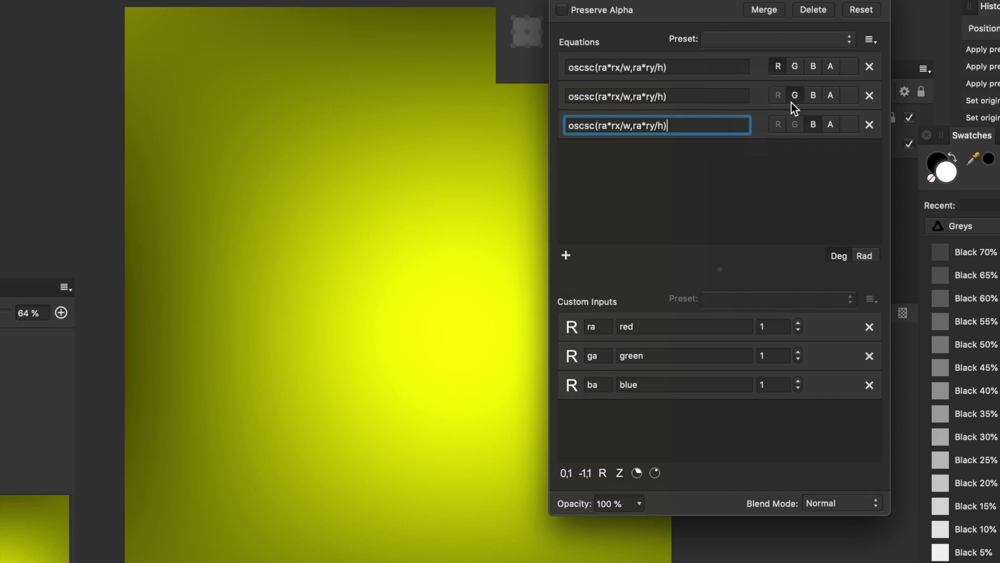
{"action": "key", "text": "Return"}
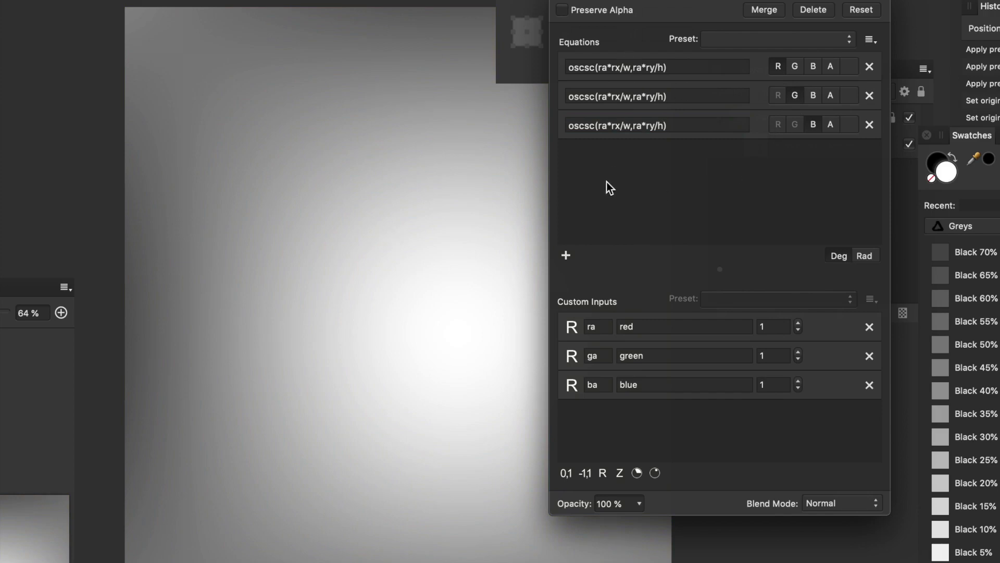
{"action": "left_click", "coordinate": [601, 97]}
- Change the green equation to oscsc(ga*rx/w,ga*ry/h)
{"action": "key", "text": "shift+Right"}
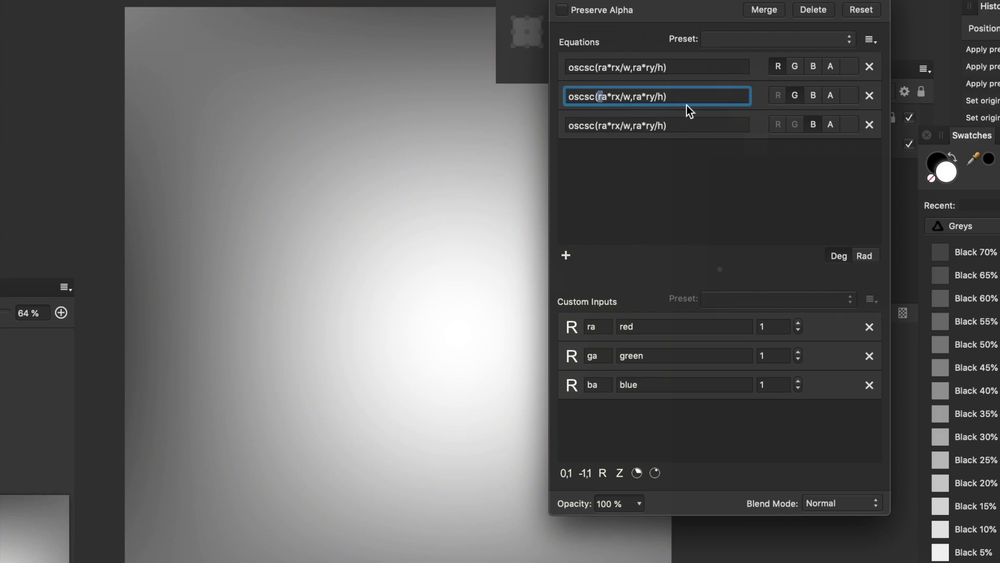
{"action": "type", "text": "g"}
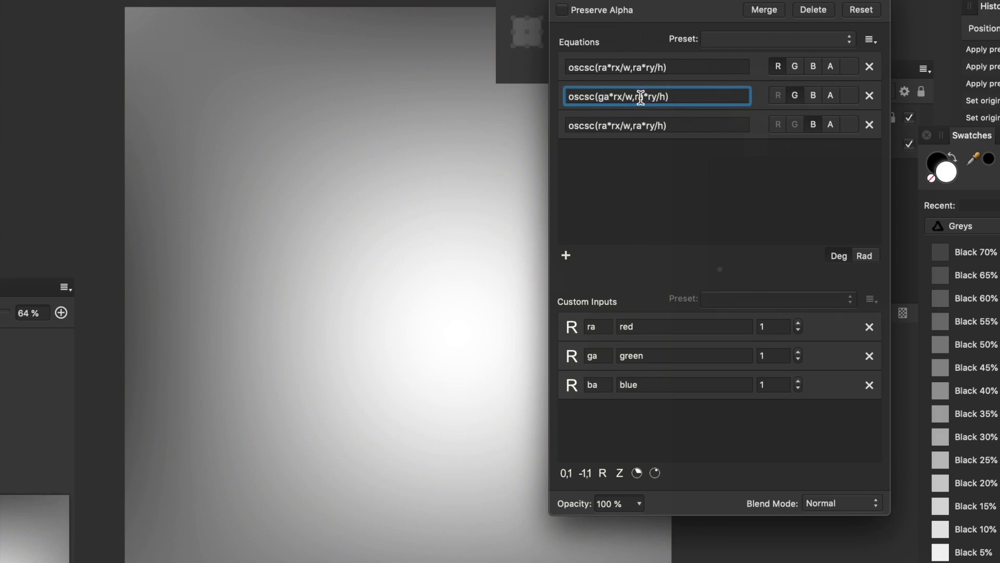
{"action": "key", "text": "BackSpace"}
{"action": "type", "text": "g"}
{"action": "key", "text": "Return"}
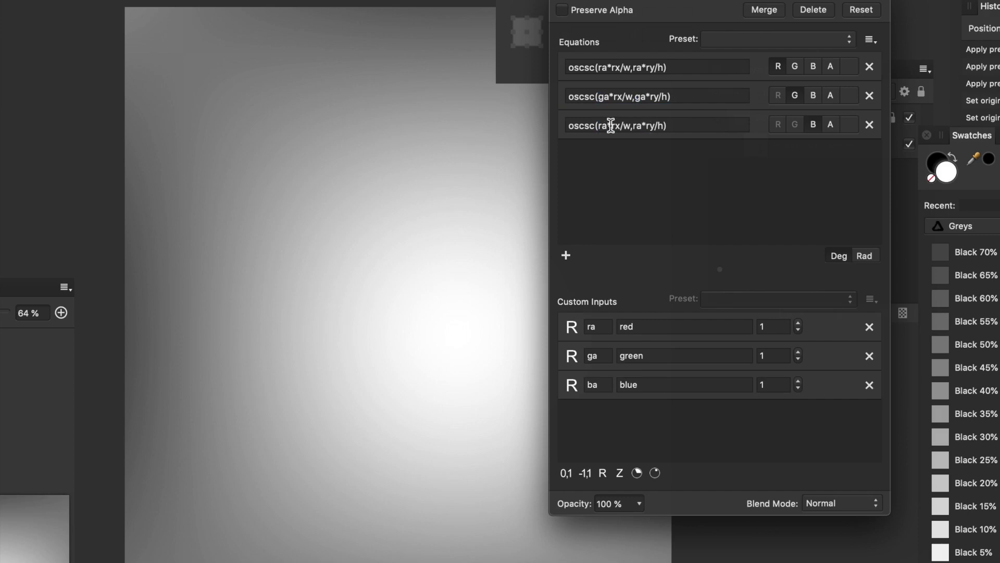
- Change the blue equation to oscsc(ba*rx/w,ba*ry/h) and raise ga to 2
{"action": "left_click", "coordinate": [599, 125]}
{"action": "key", "text": "BackSpace"}
{"action": "type", "text": "b"}
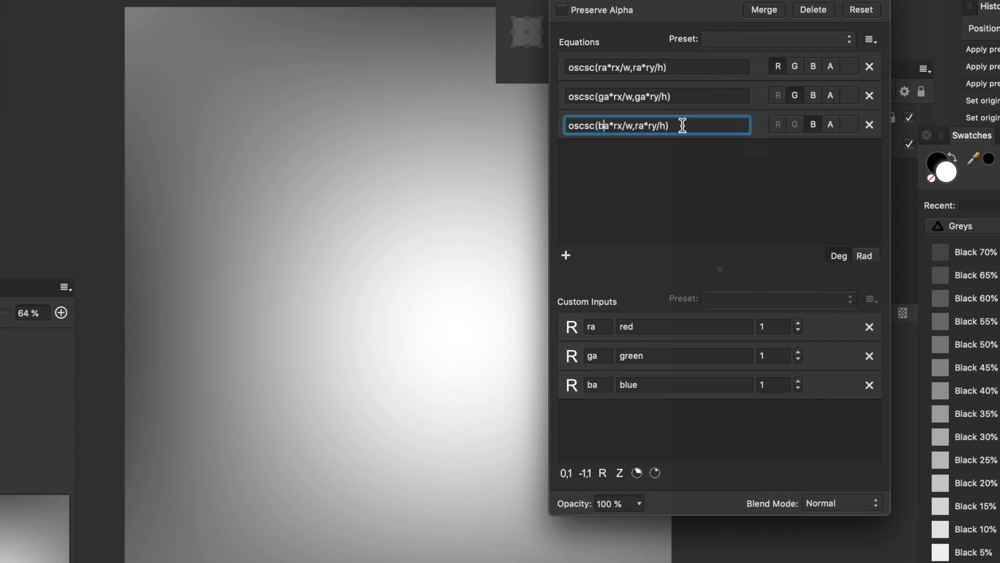
{"action": "left_click", "coordinate": [637, 125]}
{"action": "key", "text": "BackSpace"}
{"action": "type", "text": "b"}
{"action": "left_click", "coordinate": [797, 353]}
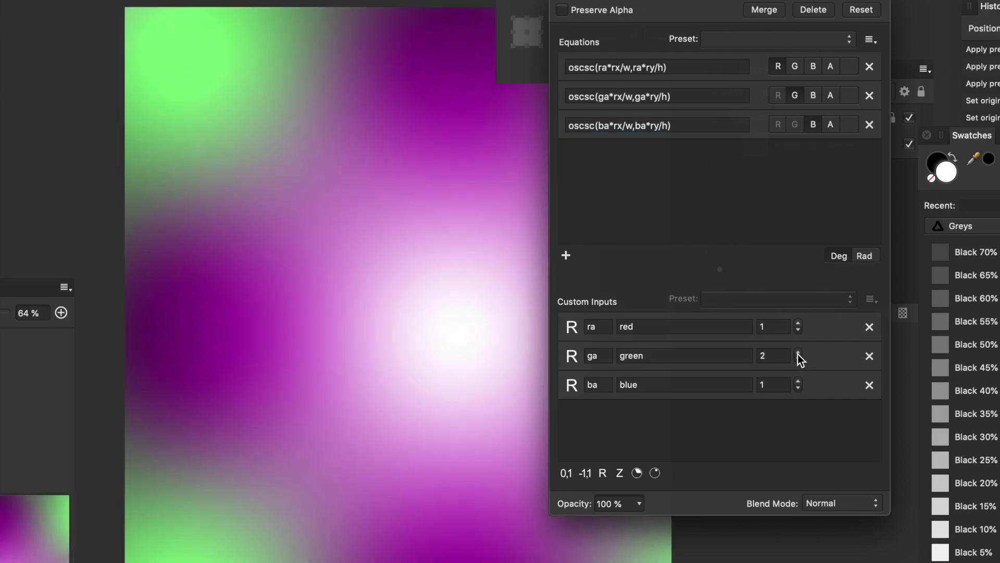
- Step ga up to 3, ba up to 6 and ra to 2 with the spinner arrows
{"action": "left_click", "coordinate": [799, 353]}
{"action": "left_click", "coordinate": [799, 359]}
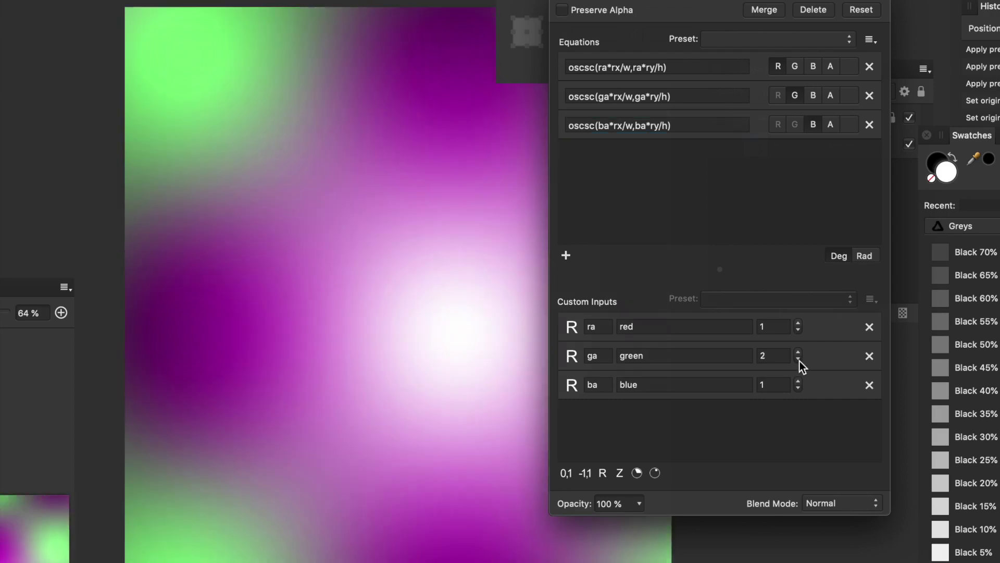
{"action": "left_click", "coordinate": [799, 353]}
{"action": "left_click", "coordinate": [799, 379]}
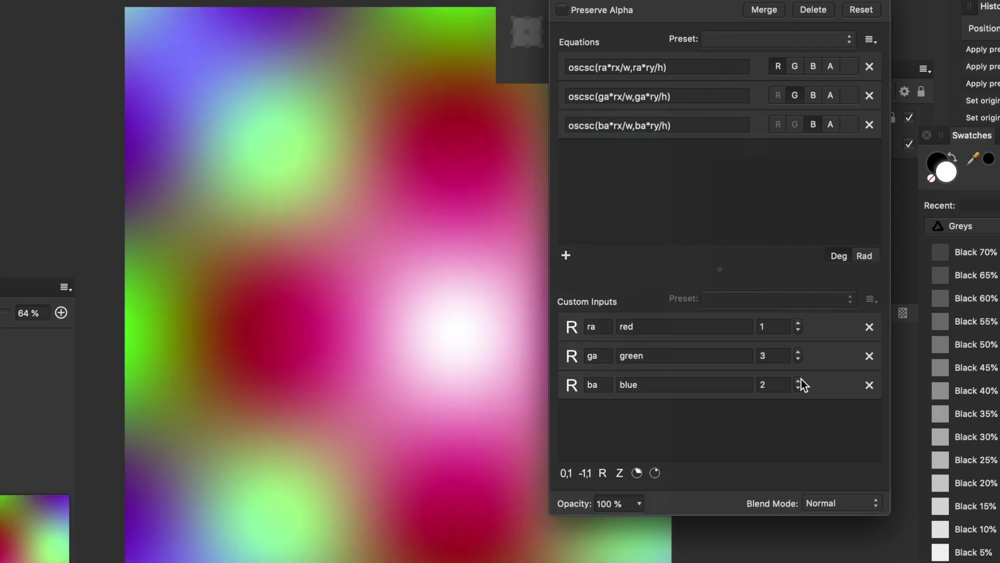
{"action": "left_click", "coordinate": [800, 380]}
{"action": "left_click", "coordinate": [800, 379]}
{"action": "left_click", "coordinate": [799, 380]}
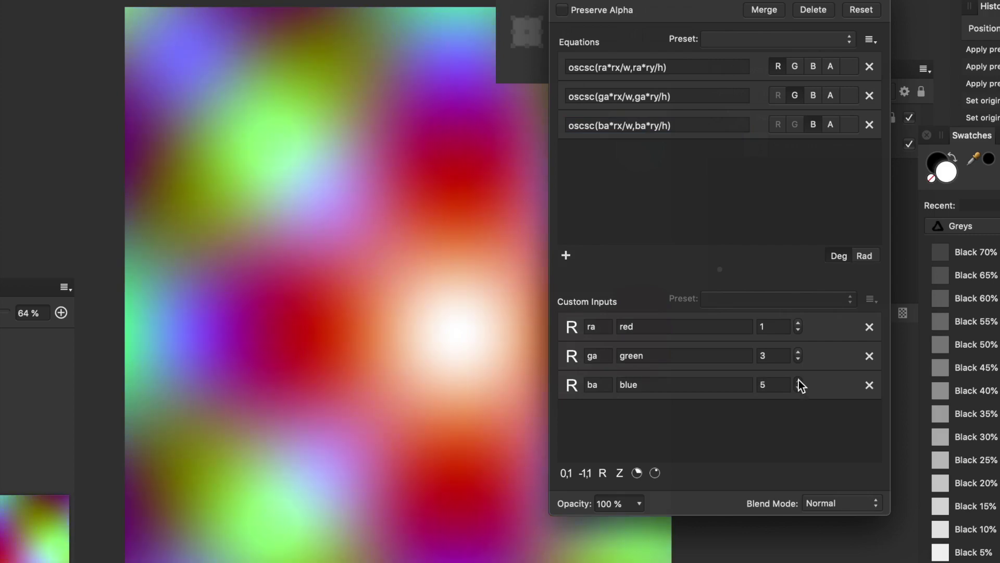
{"action": "left_click", "coordinate": [799, 380]}
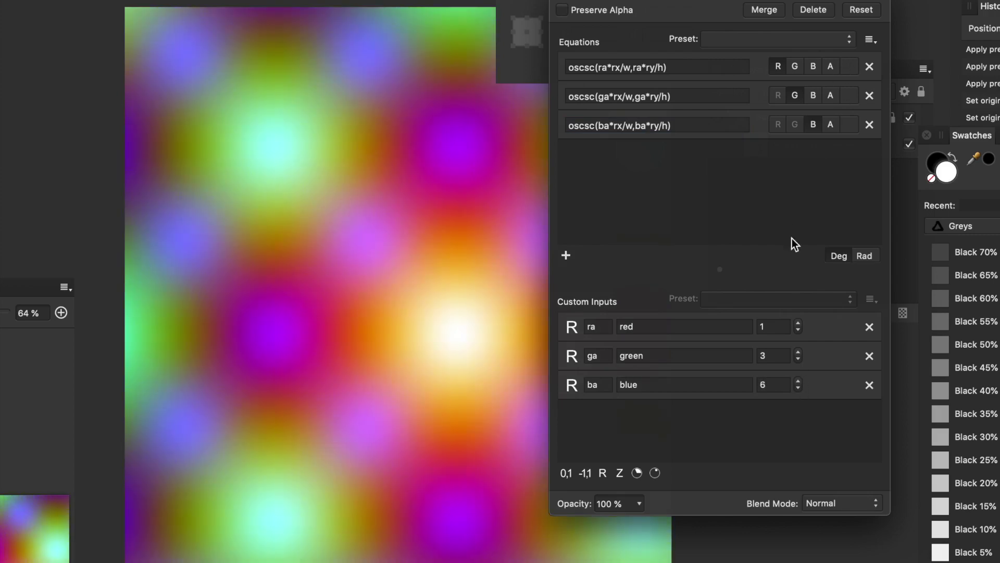
{"action": "left_click", "coordinate": [799, 323]}
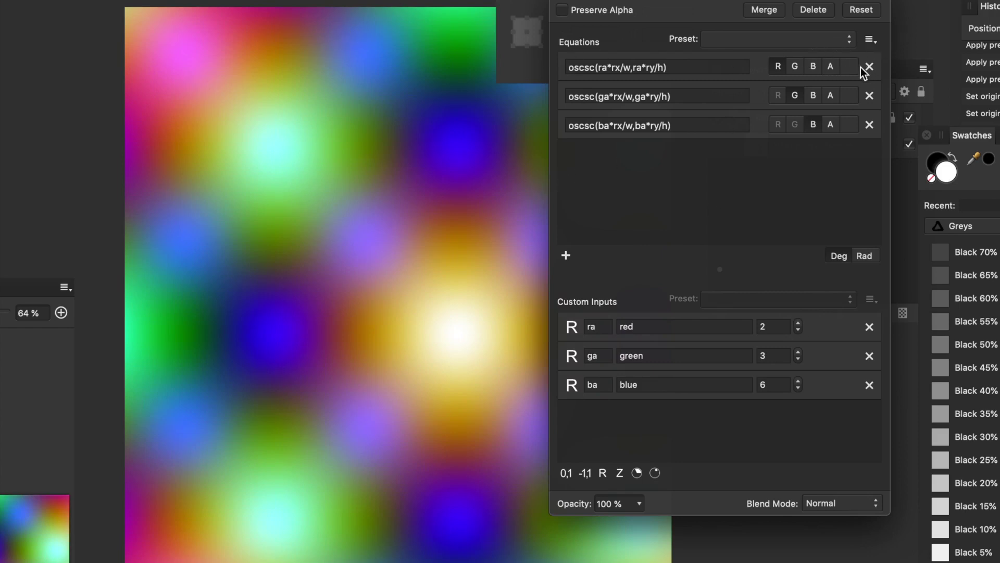
{"action": "left_click", "coordinate": [871, 39]}
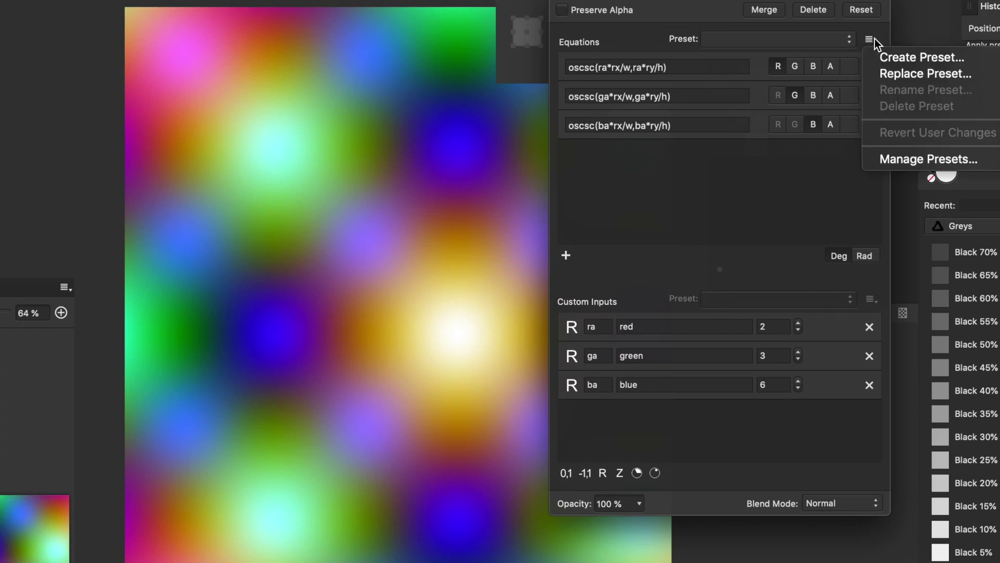
- Create an equation preset 'Colour blots 1' filed under the Coloured patterns category
{"action": "left_click", "coordinate": [894, 58]}
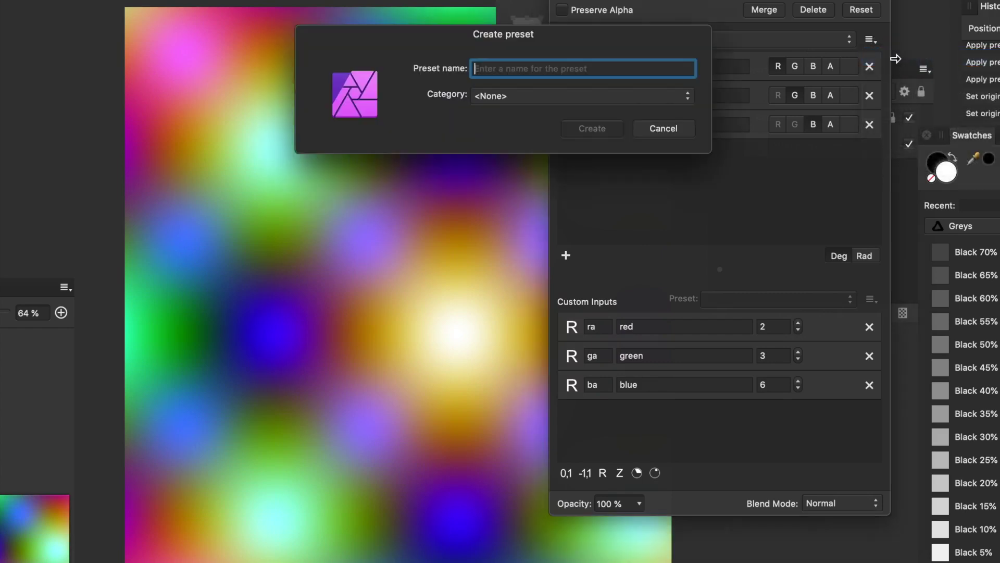
{"action": "type", "text": "Clo"}
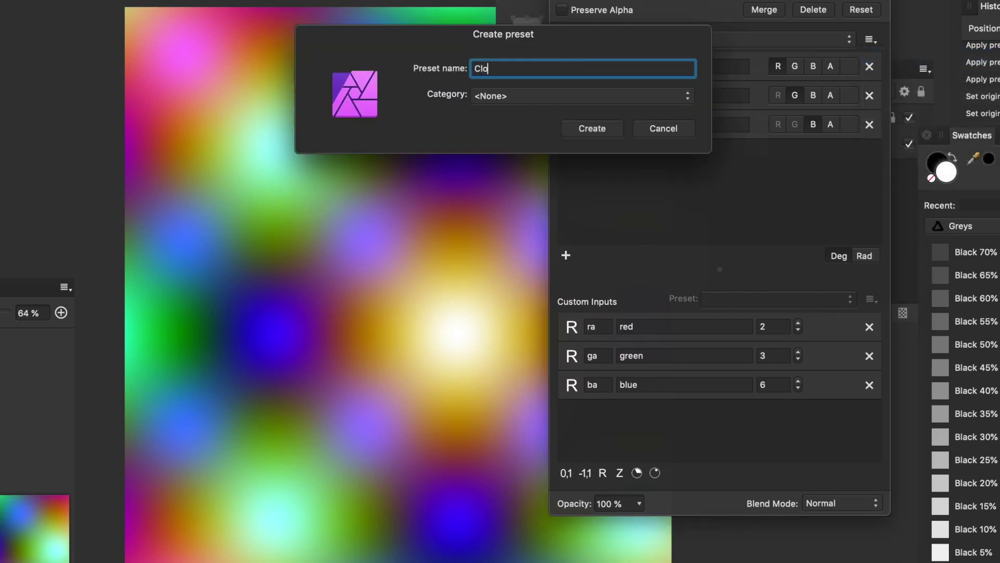
{"action": "key", "text": "BackSpace"}
{"action": "key", "text": "BackSpace"}
{"action": "type", "text": "olour blots 1"}
{"action": "left_click", "coordinate": [545, 98]}
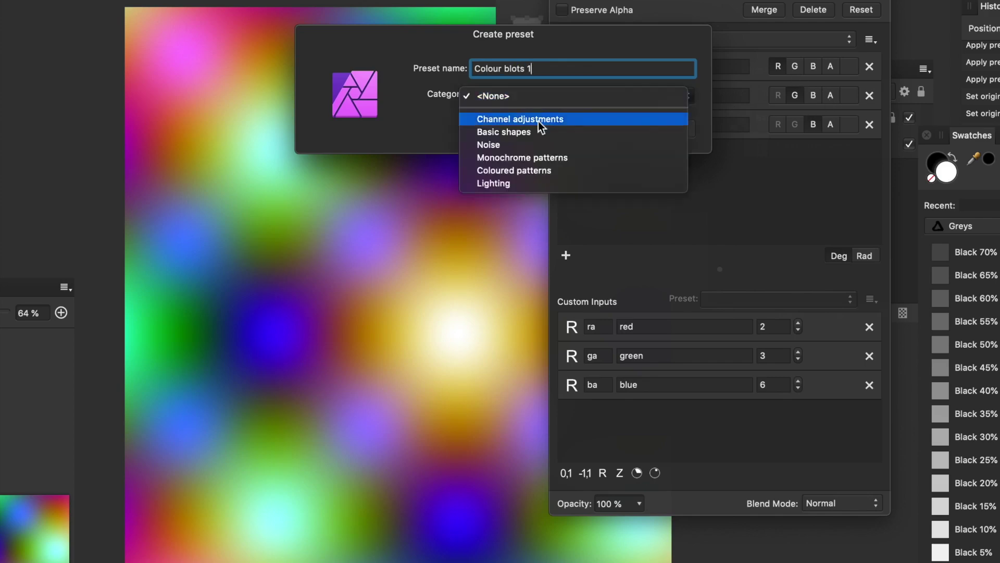
{"action": "left_click", "coordinate": [538, 171]}
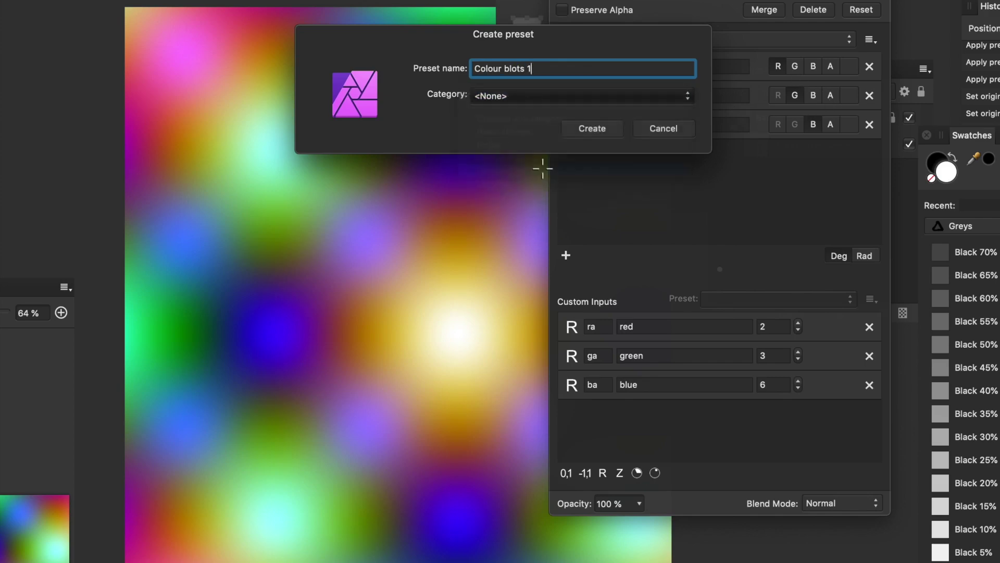
{"action": "left_click", "coordinate": [587, 131]}
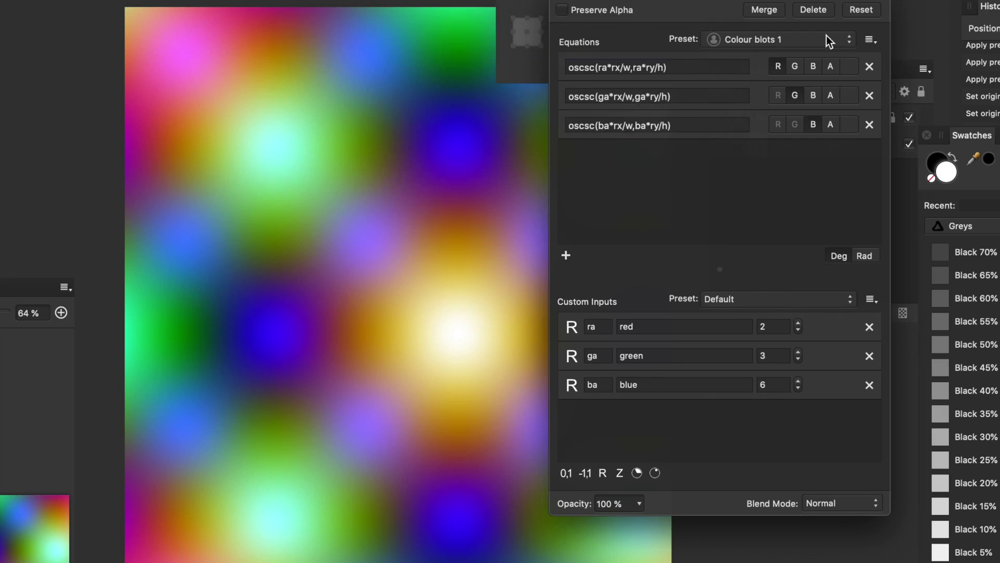
- Keep the Colour blots 1 preset and enter red 2.4 and green 3.2
{"action": "left_click", "coordinate": [754, 42]}
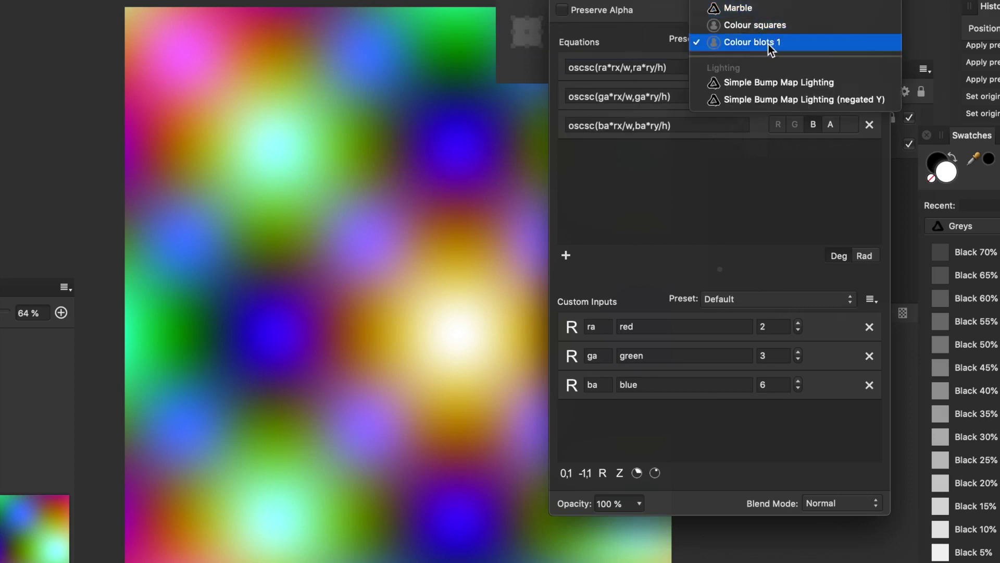
{"action": "left_click", "coordinate": [769, 43]}
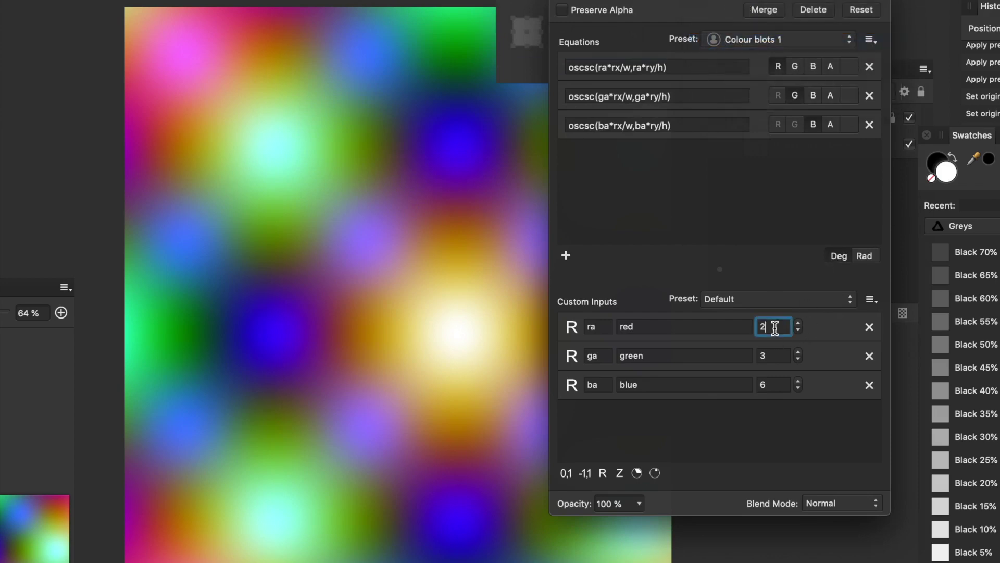
{"action": "type", "text": ".4"}
{"action": "key", "text": "Tab"}
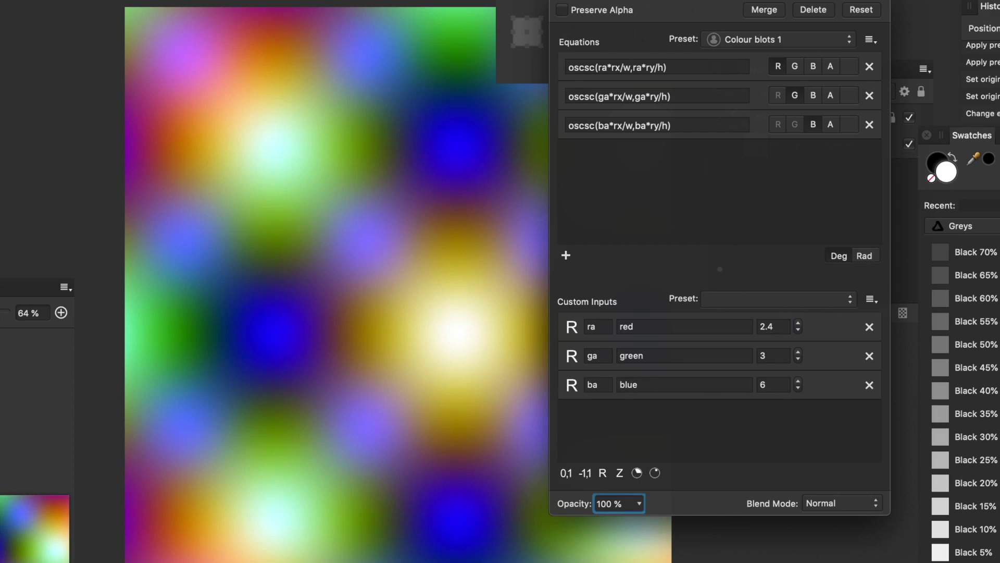
{"action": "left_click", "coordinate": [772, 363]}
{"action": "type", "text": ".2"}
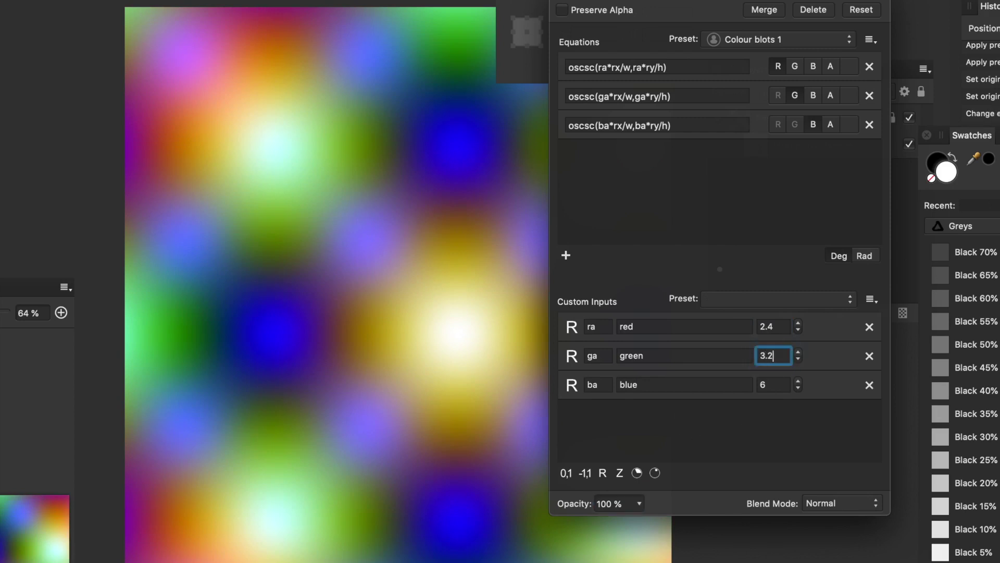
{"action": "key", "text": "Tab"}
- Enter blue 6.4, then step the blue input around and settle on 5.4
{"action": "left_click", "coordinate": [775, 384]}
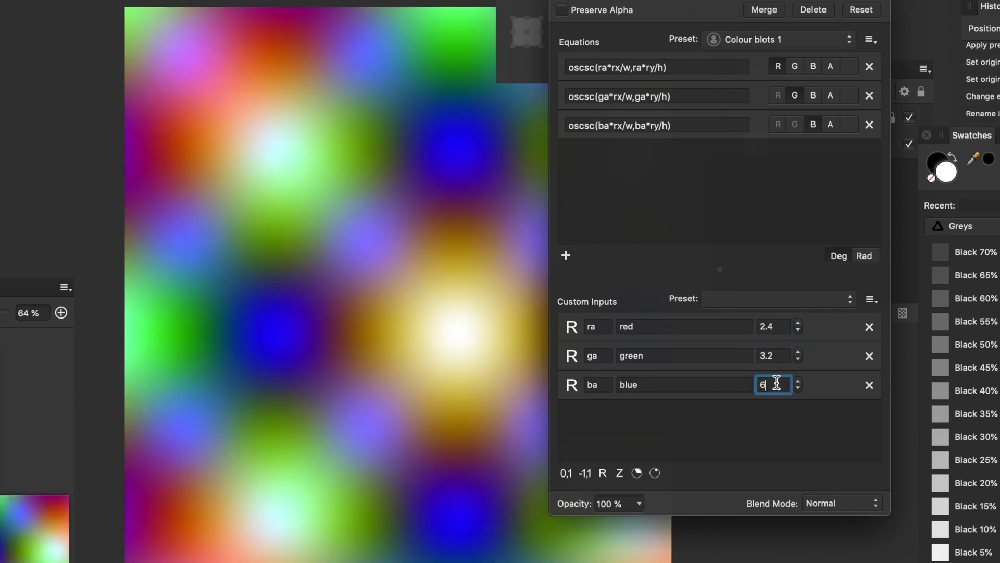
{"action": "type", "text": ".4"}
{"action": "key", "text": "Tab"}
{"action": "left_click", "coordinate": [797, 382]}
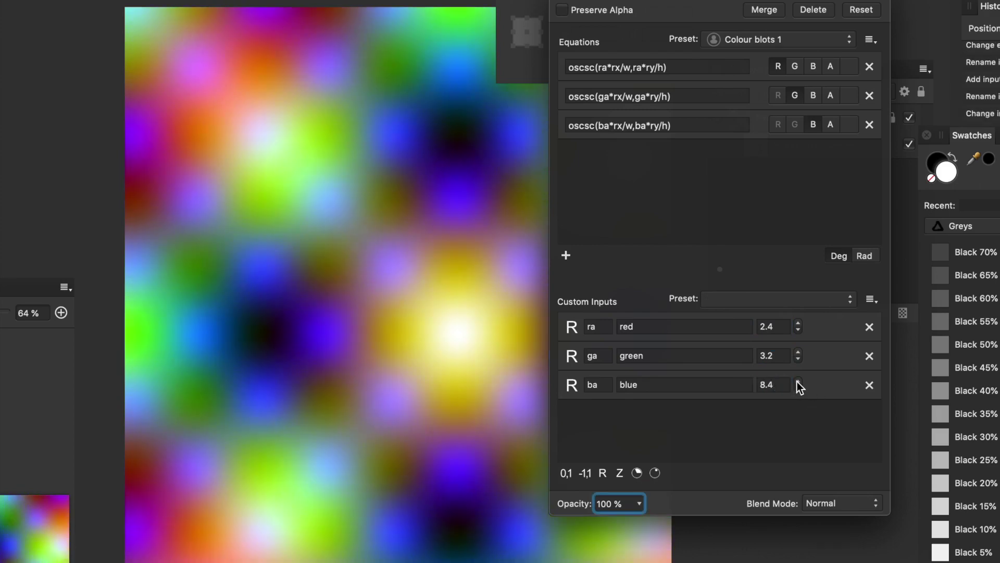
{"action": "left_click", "coordinate": [797, 381]}
{"action": "left_click", "coordinate": [797, 389]}
{"action": "left_click", "coordinate": [798, 388]}
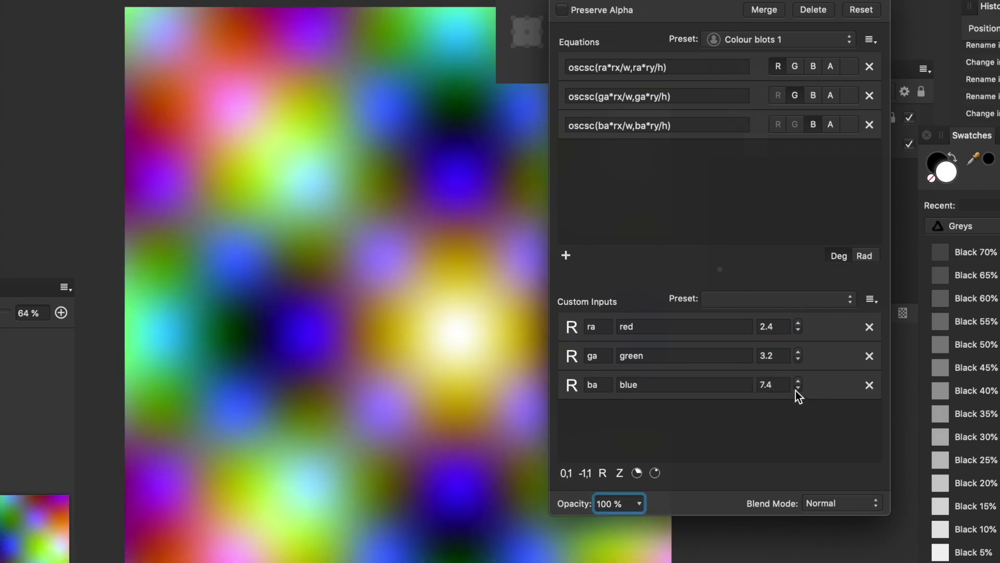
{"action": "left_click", "coordinate": [797, 389]}
{"action": "left_click", "coordinate": [798, 389]}
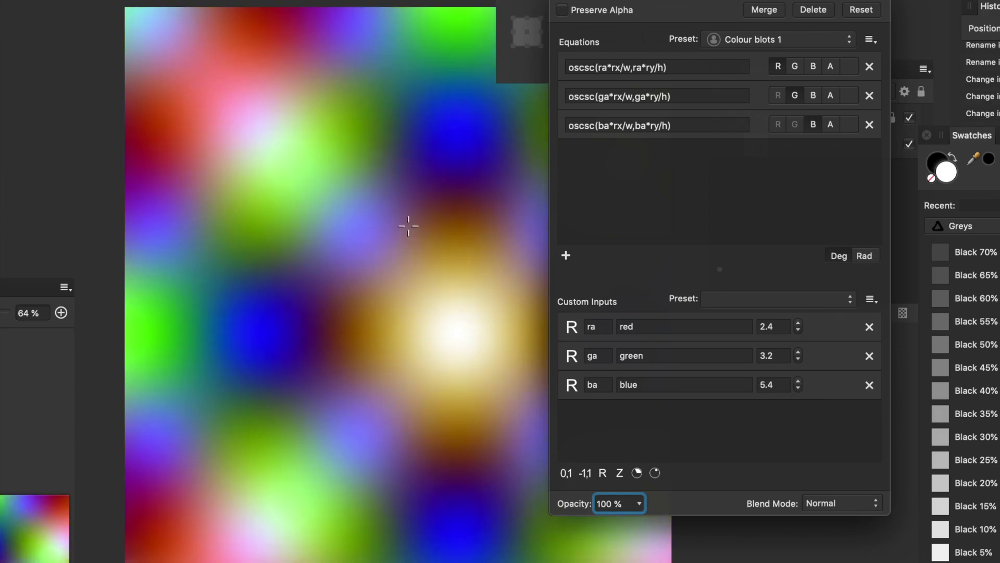
{"action": "left_click", "coordinate": [834, 503]}
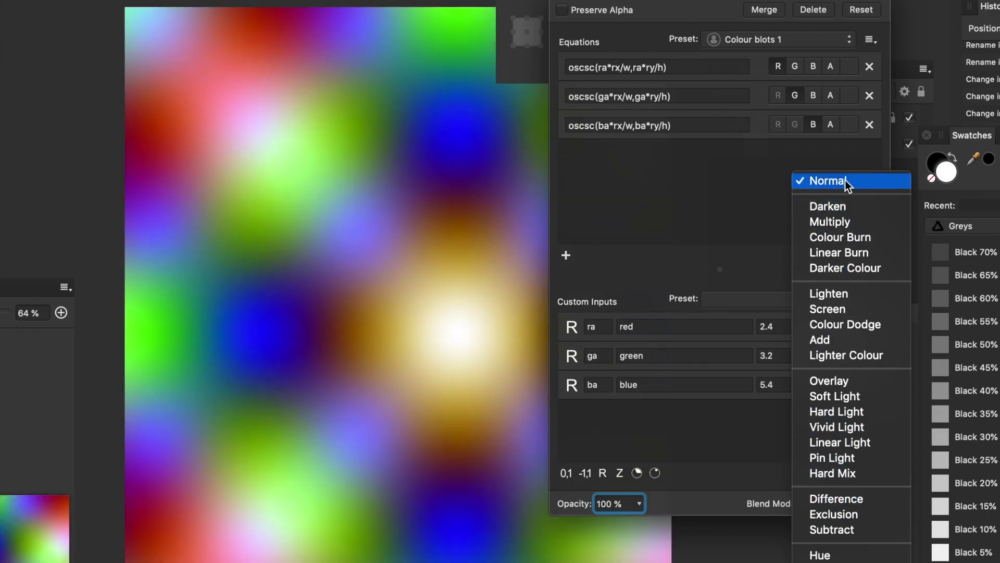
{"action": "left_click", "coordinate": [845, 180]}
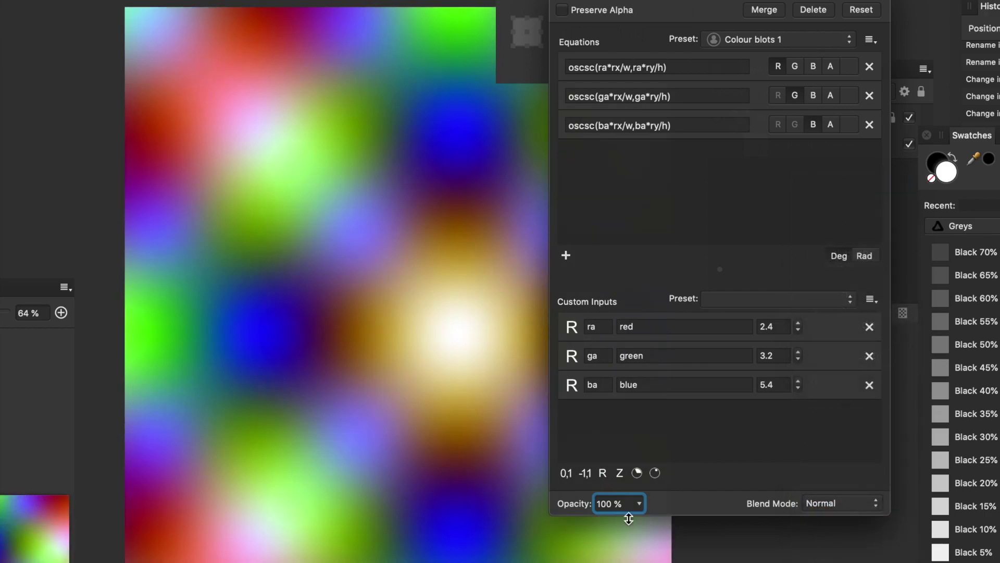
{"action": "left_click", "coordinate": [637, 504]}
{"action": "mouse_move", "coordinate": [640, 521]}
{"action": "left_mouse_down"}
{"action": "mouse_move", "coordinate": [548, 525]}
{"action": "mouse_move", "coordinate": [640, 523]}
{"action": "left_mouse_up"}
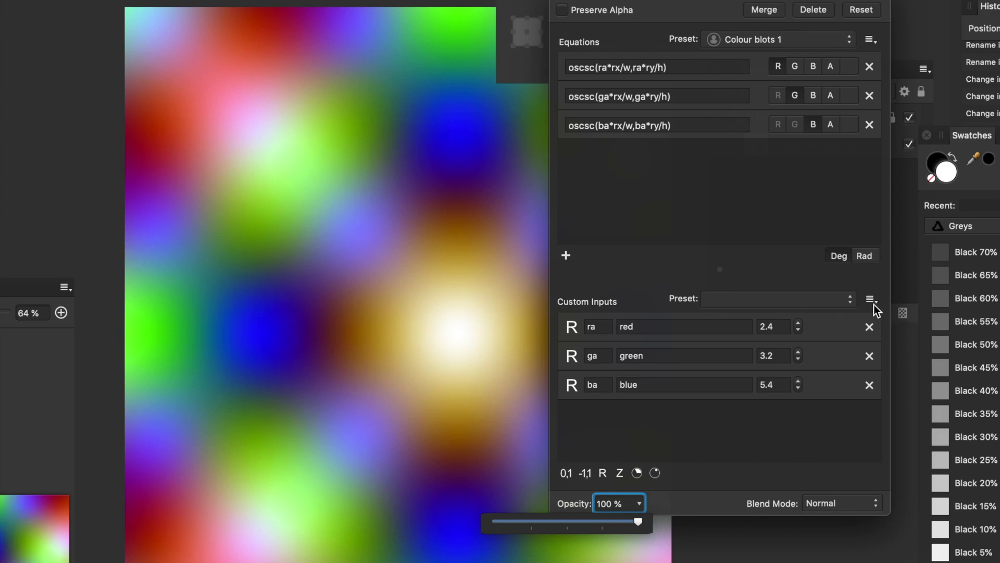
- Raise the red custom input to 9.4
{"action": "left_click", "coordinate": [764, 302]}
{"action": "left_click", "coordinate": [773, 301]}
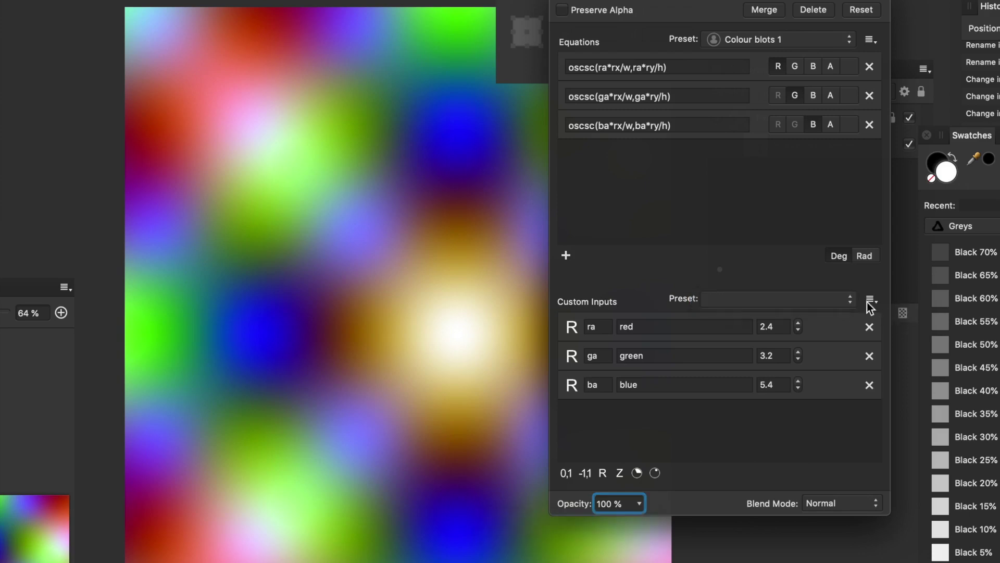
{"action": "left_click", "coordinate": [799, 323]}
{"action": "left_click", "coordinate": [798, 323]}
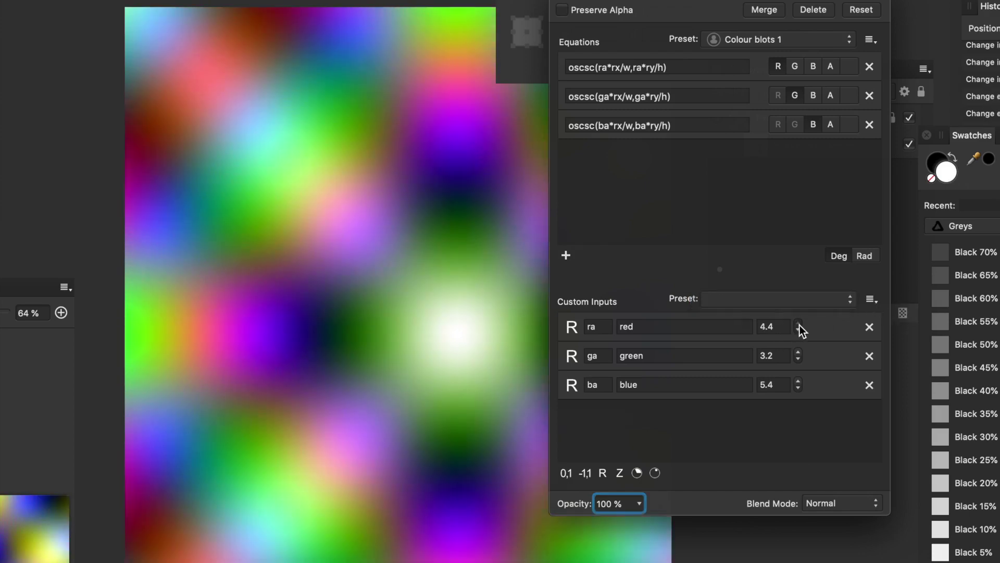
{"action": "left_click", "coordinate": [799, 323]}
{"action": "left_click", "coordinate": [798, 323]}
{"action": "left_click", "coordinate": [799, 323]}
{"action": "left_click", "coordinate": [799, 323]}
{"action": "left_click", "coordinate": [799, 323]}
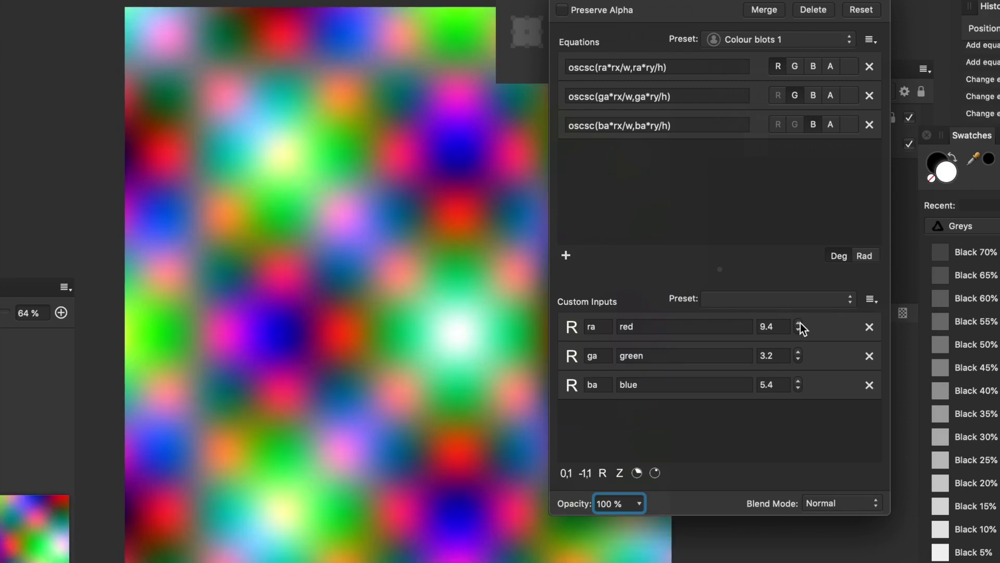
- Save the current custom inputs as the values preset 'Fine 1'
{"action": "left_click", "coordinate": [870, 299]}
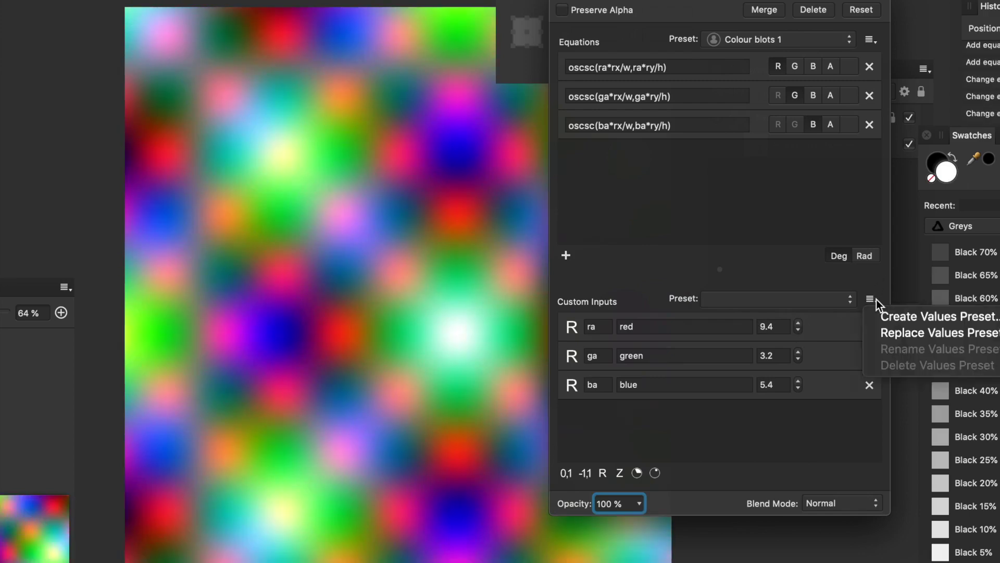
{"action": "left_click", "coordinate": [898, 317]}
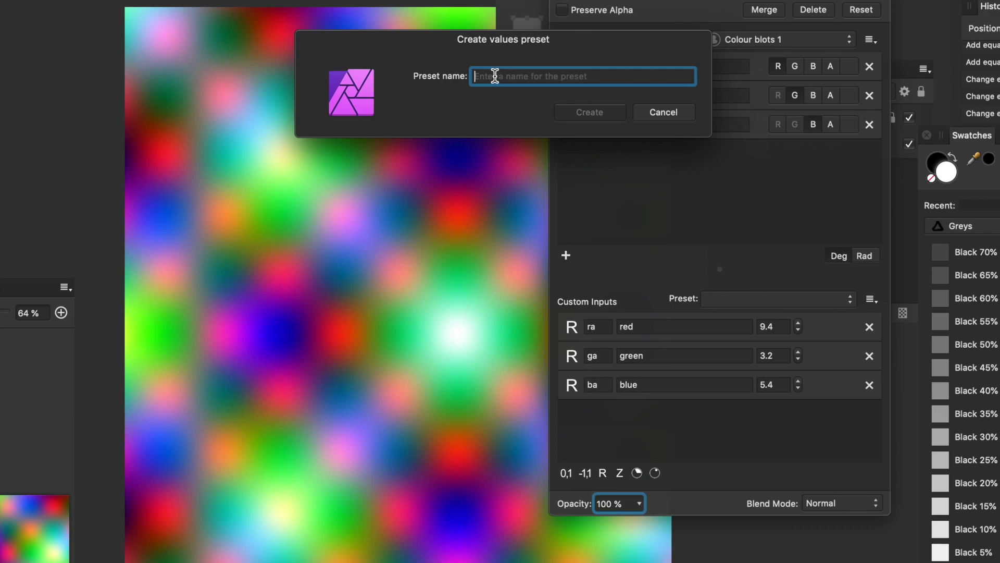
{"action": "type", "text": "Finr 2"}
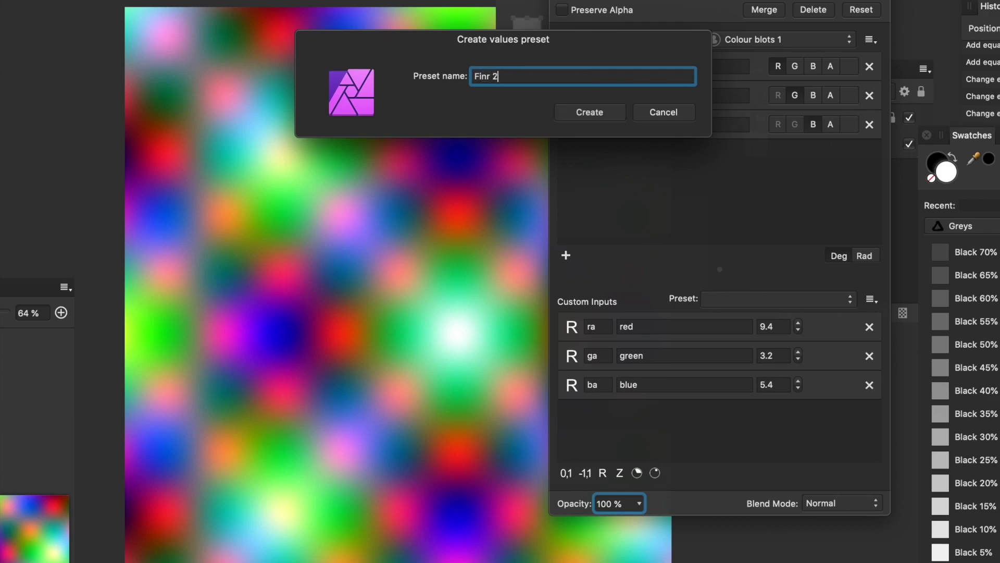
{"action": "key", "text": "BackSpace"}
{"action": "key", "text": "BackSpace"}
{"action": "key", "text": "BackSpace"}
{"action": "type", "text": "e 1"}
{"action": "left_click", "coordinate": [594, 113]}
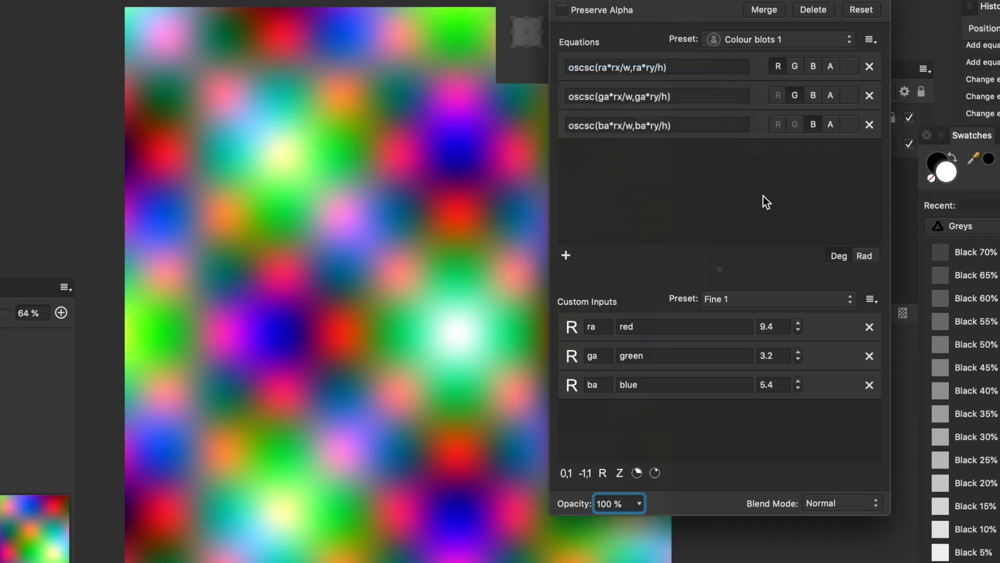
- Push the green input up to 18.2 for densely packed blots
{"action": "left_click", "coordinate": [799, 353]}
{"action": "left_click", "coordinate": [799, 352]}
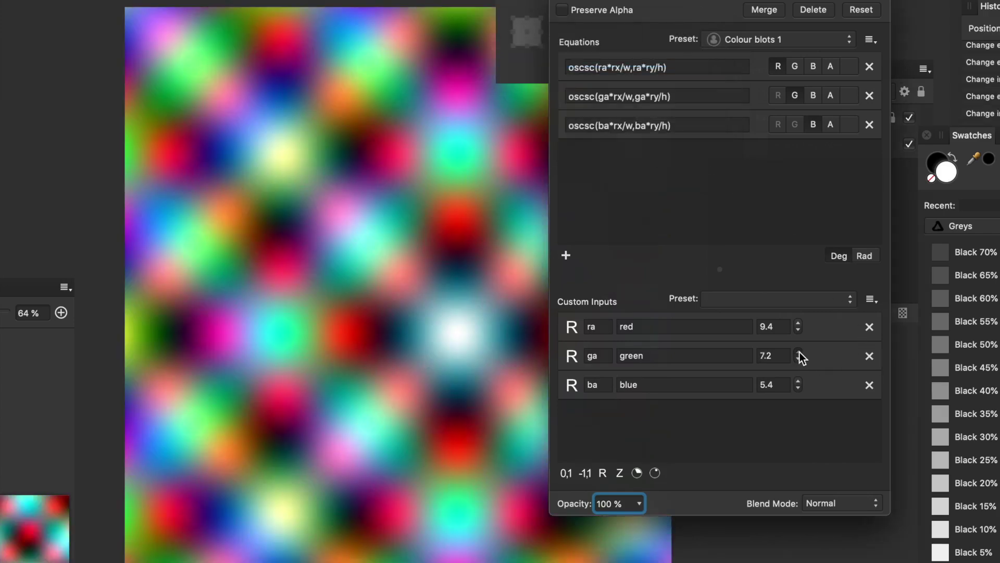
{"action": "left_click", "coordinate": [800, 352]}
{"action": "left_click", "coordinate": [800, 353]}
{"action": "left_click", "coordinate": [799, 352]}
{"action": "left_click", "coordinate": [800, 352]}
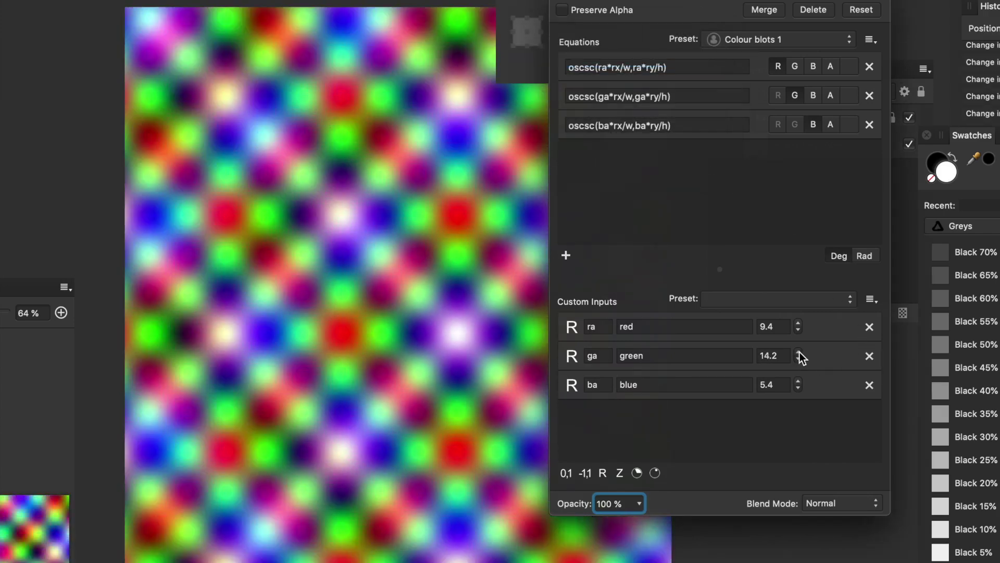
{"action": "left_click", "coordinate": [799, 353]}
{"action": "left_click", "coordinate": [800, 352]}
- Lower green to 13.2 and shift the blot pattern's centre left on the canvas
{"action": "left_click", "coordinate": [800, 361]}
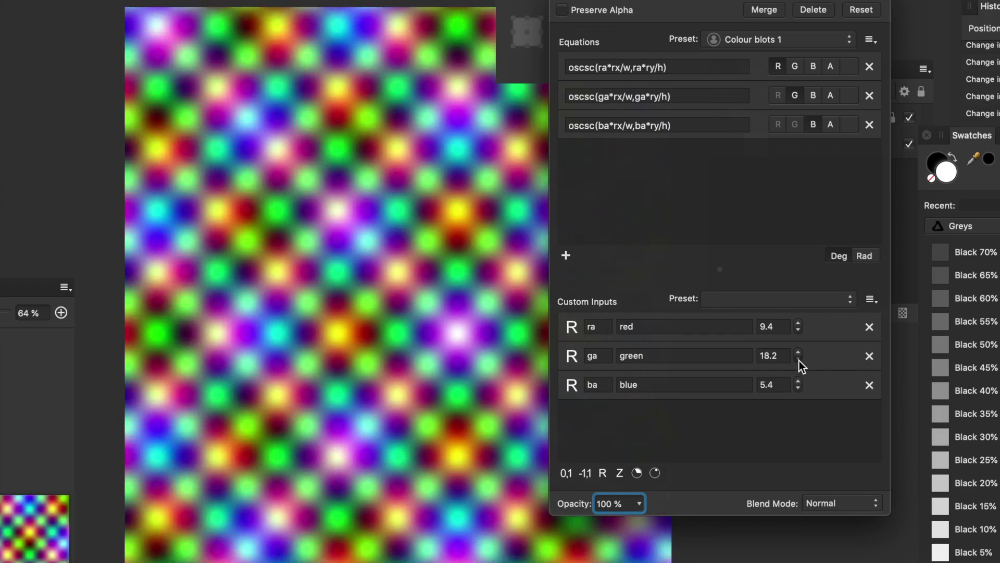
{"action": "left_click", "coordinate": [799, 361]}
{"action": "left_click", "coordinate": [799, 361]}
{"action": "left_click", "coordinate": [799, 360]}
{"action": "left_click", "coordinate": [799, 361]}
{"action": "left_click_drag", "start_coordinate": [313, 271], "coordinate": [268, 297]}
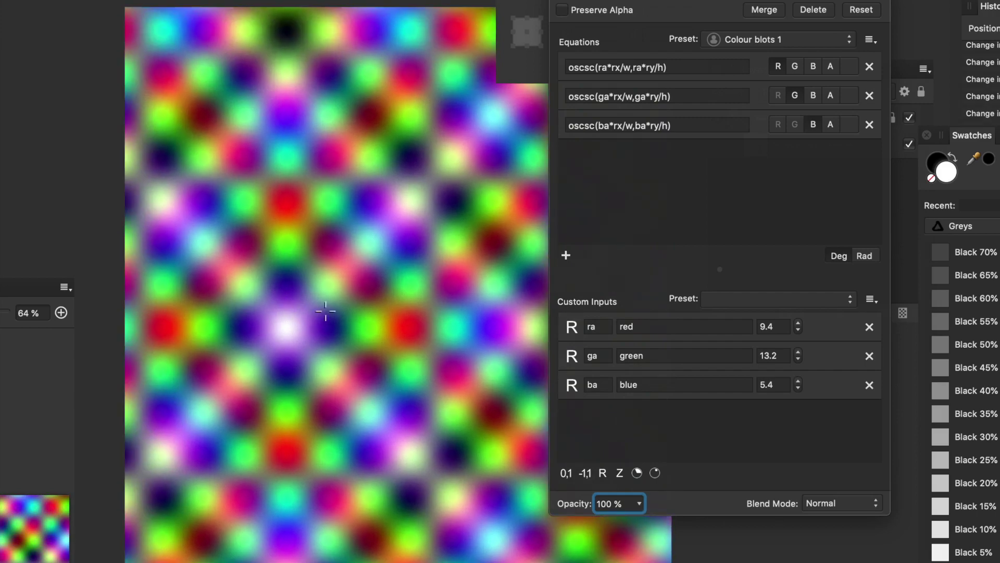
- Try blue values between 0 and 6, settling on blue 4 and green 8.2
{"action": "left_click", "coordinate": [798, 389]}
{"action": "left_click", "coordinate": [797, 389]}
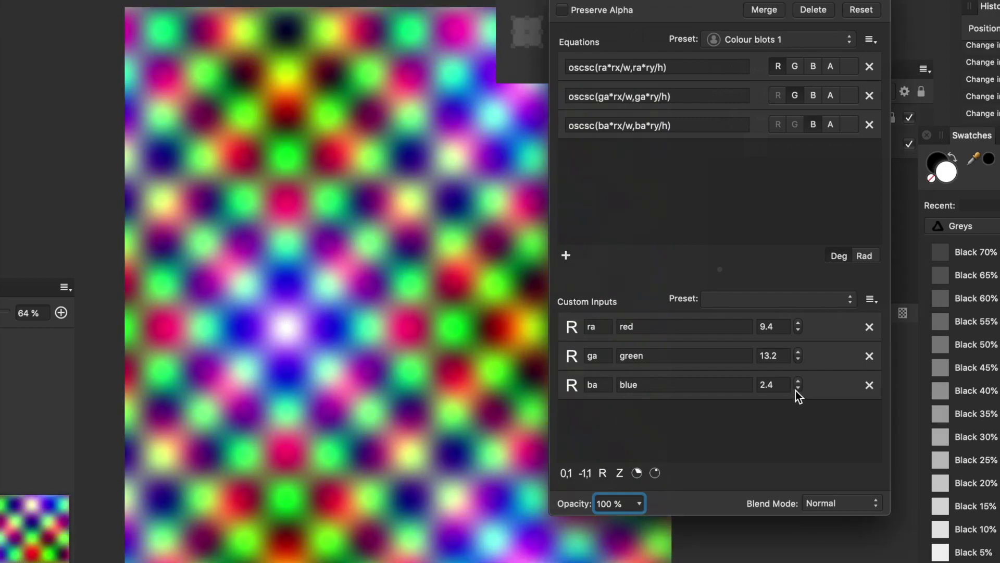
{"action": "left_click", "coordinate": [798, 388]}
{"action": "left_click", "coordinate": [797, 389]}
{"action": "left_click", "coordinate": [797, 389]}
{"action": "left_click", "coordinate": [797, 389]}
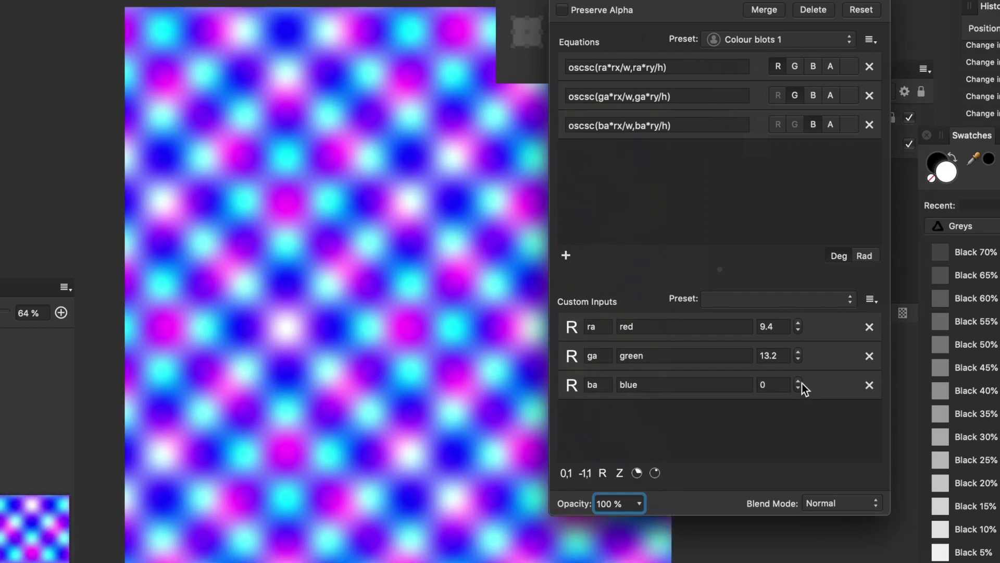
{"action": "left_click", "coordinate": [799, 382]}
{"action": "left_click", "coordinate": [799, 381]}
{"action": "left_click", "coordinate": [799, 382]}
{"action": "left_click", "coordinate": [798, 381]}
{"action": "left_click", "coordinate": [799, 381]}
{"action": "left_click", "coordinate": [799, 381]}
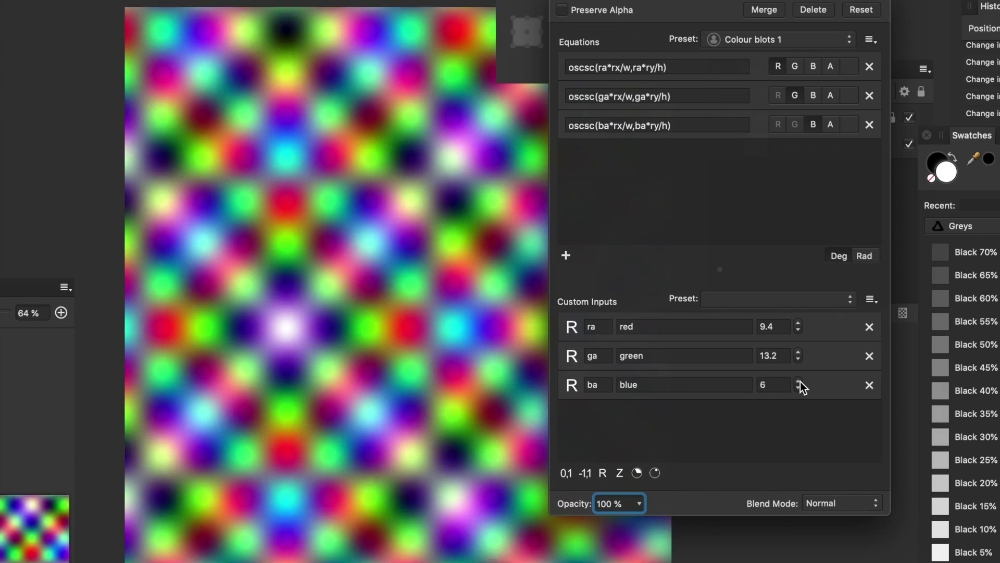
{"action": "left_click", "coordinate": [799, 388]}
{"action": "left_click", "coordinate": [798, 389]}
{"action": "left_click", "coordinate": [799, 360]}
{"action": "left_click", "coordinate": [799, 359]}
{"action": "left_click", "coordinate": [799, 360]}
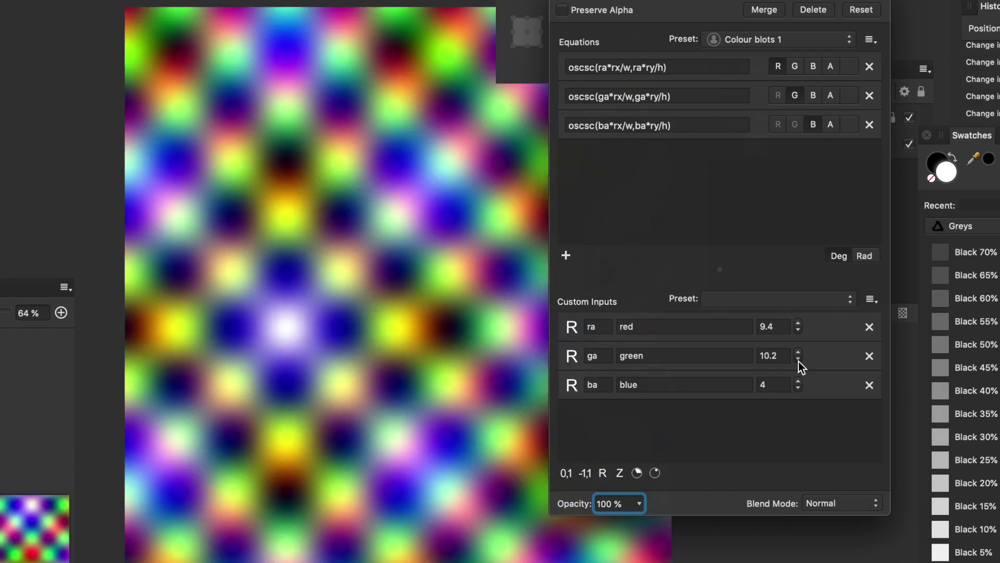
{"action": "left_click", "coordinate": [799, 360]}
{"action": "left_click", "coordinate": [799, 360]}
- Save the current inputs as the values preset 'Fine 2'
{"action": "left_click", "coordinate": [872, 299]}
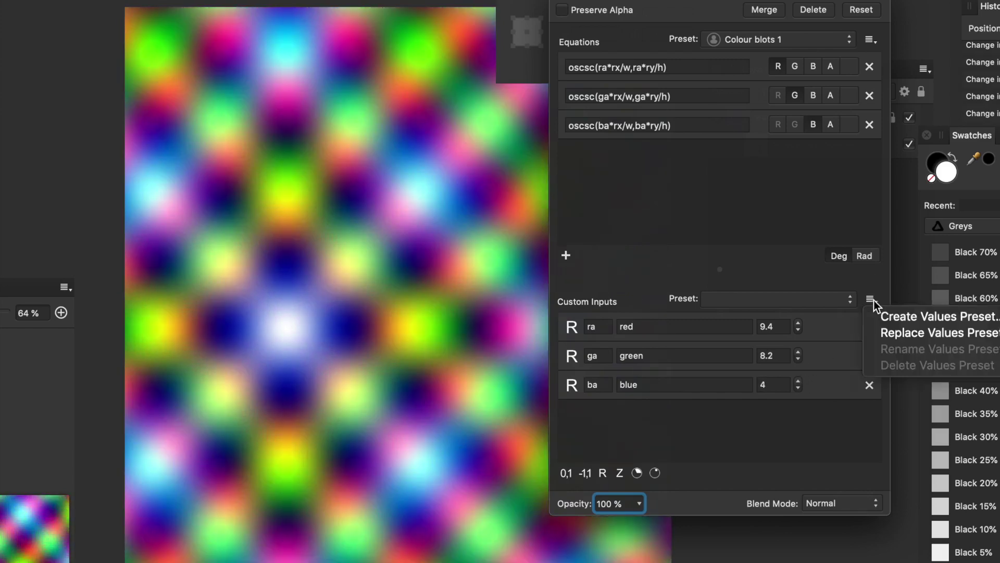
{"action": "left_click", "coordinate": [897, 316]}
{"action": "type", "text": "Fine 2"}
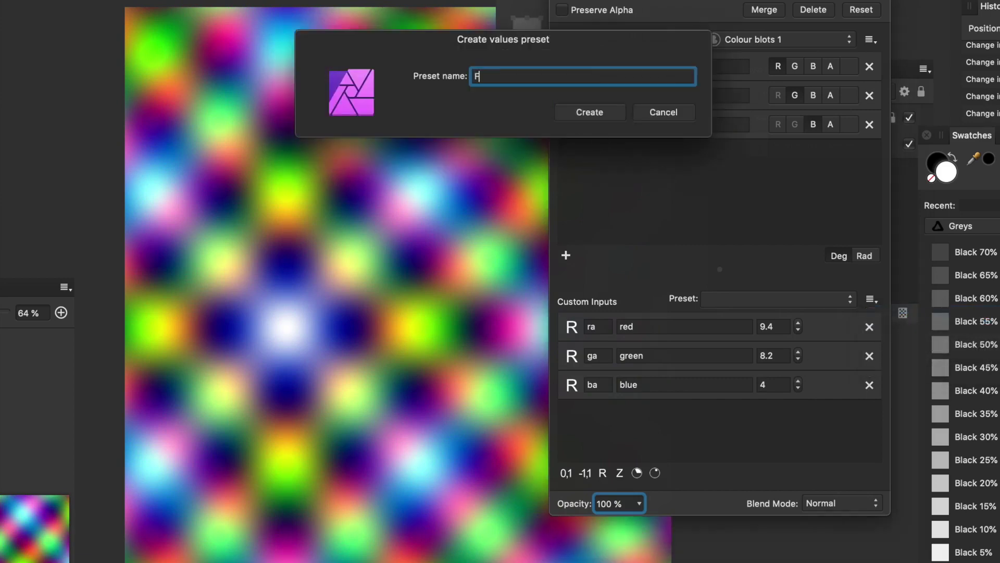
{"action": "left_click", "coordinate": [593, 117]}
- Preview the Fine 1 and Fine 2 presets, then apply Default (red 2, green 3, blue 6)
{"action": "left_click", "coordinate": [877, 300]}
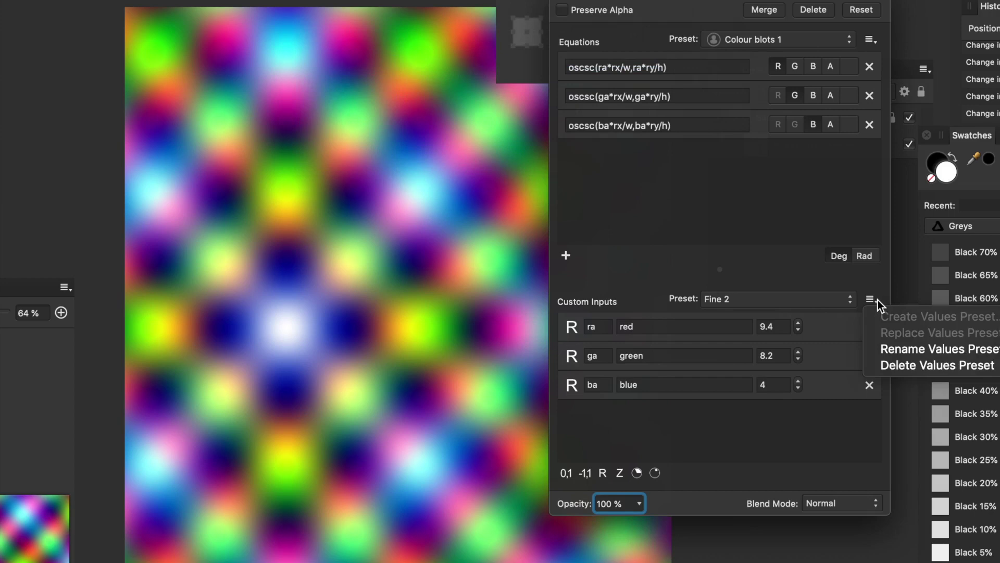
{"action": "left_click", "coordinate": [736, 302]}
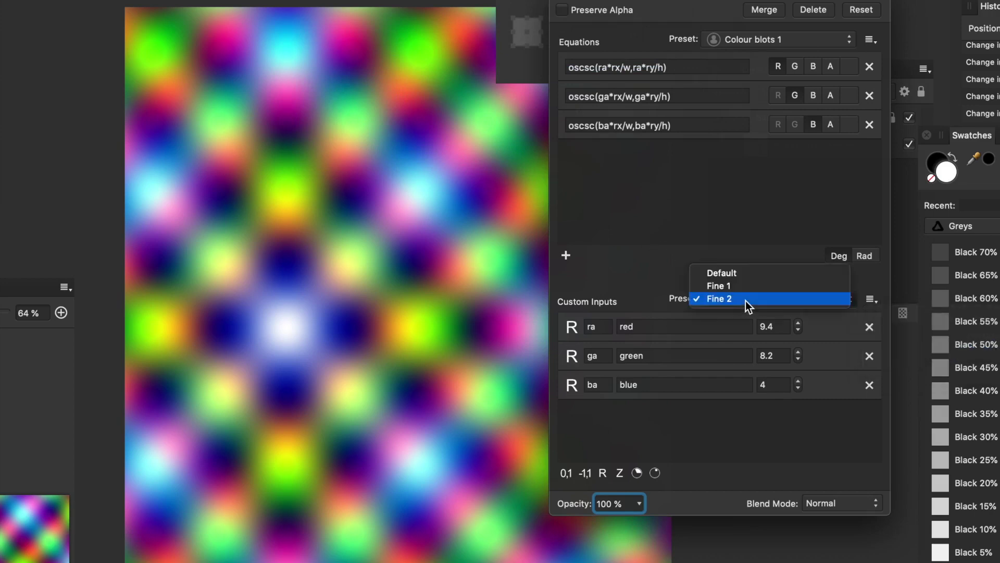
{"action": "left_click", "coordinate": [742, 287]}
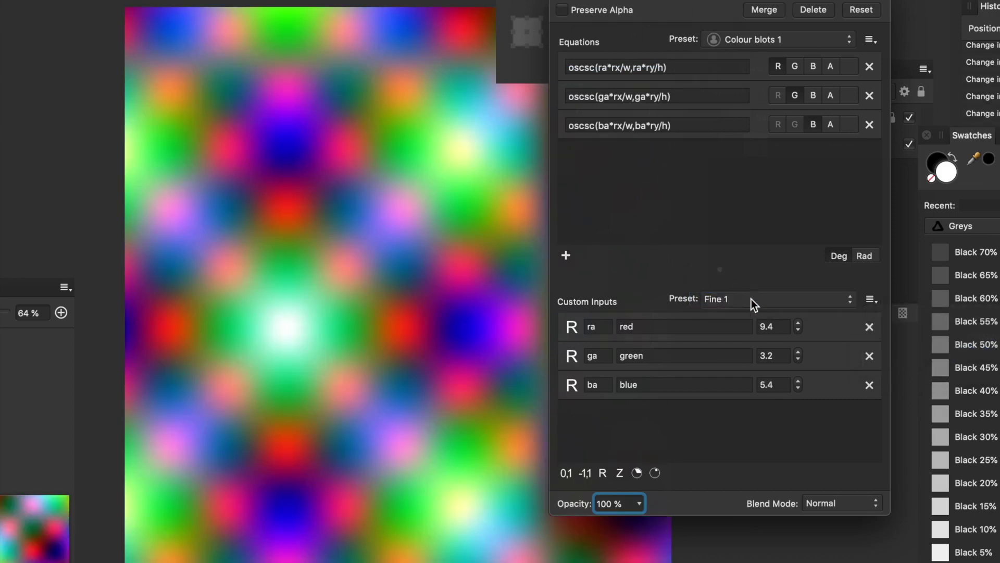
{"action": "left_click", "coordinate": [751, 299]}
{"action": "left_click", "coordinate": [751, 309]}
{"action": "left_click", "coordinate": [743, 301]}
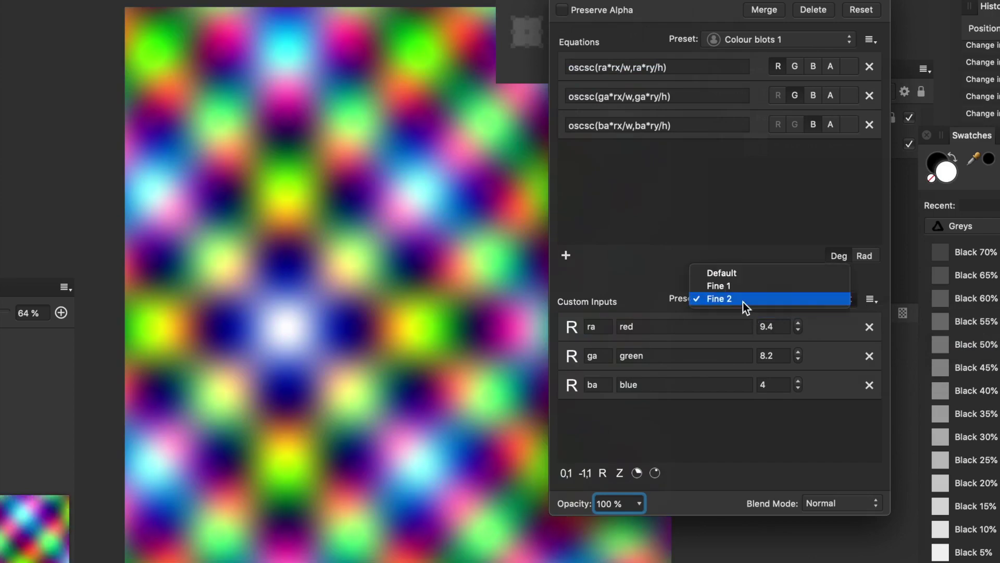
{"action": "left_click", "coordinate": [737, 273]}
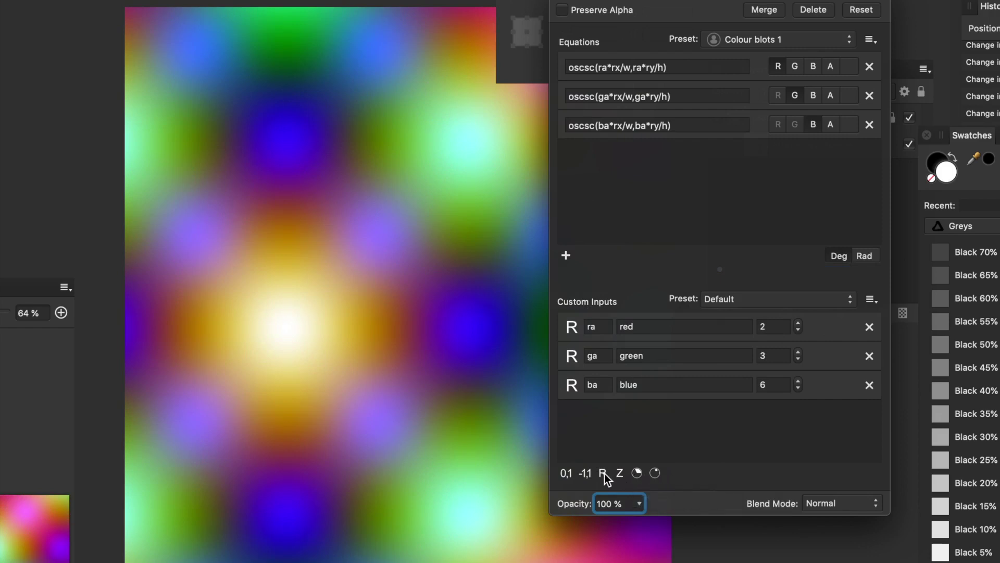
{"action": "left_click", "coordinate": [595, 67]}
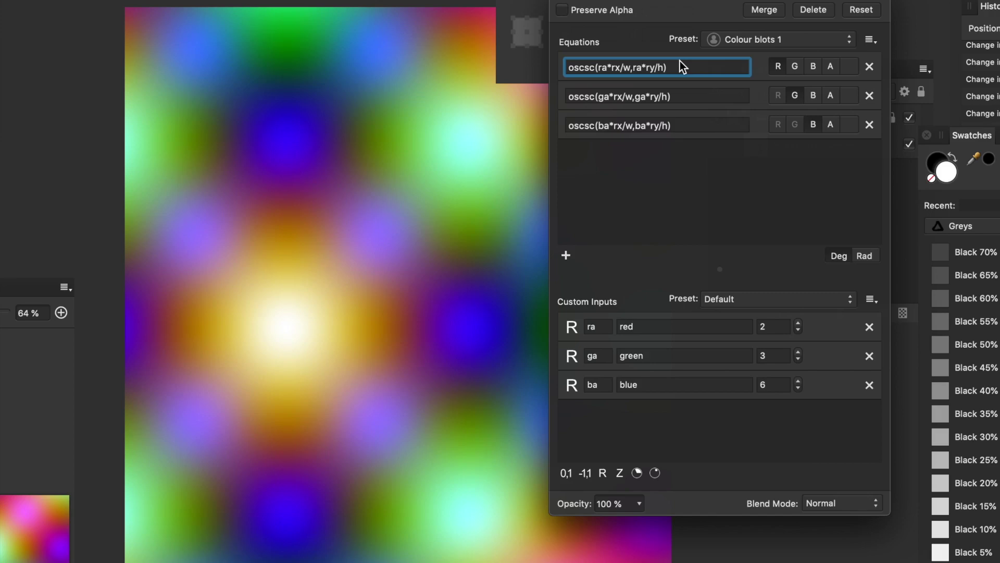
- Change the red equation's oscillator to oschsq, then to oschsin
{"action": "key", "text": "BackSpace"}
{"action": "key", "text": "BackSpace"}
{"action": "type", "text": "sq"}
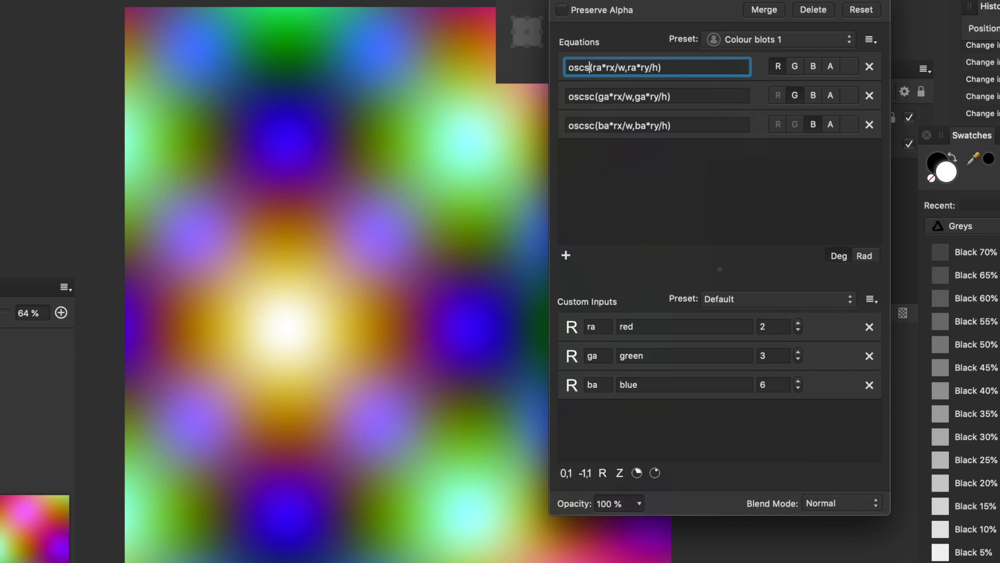
{"action": "key", "text": "Return"}
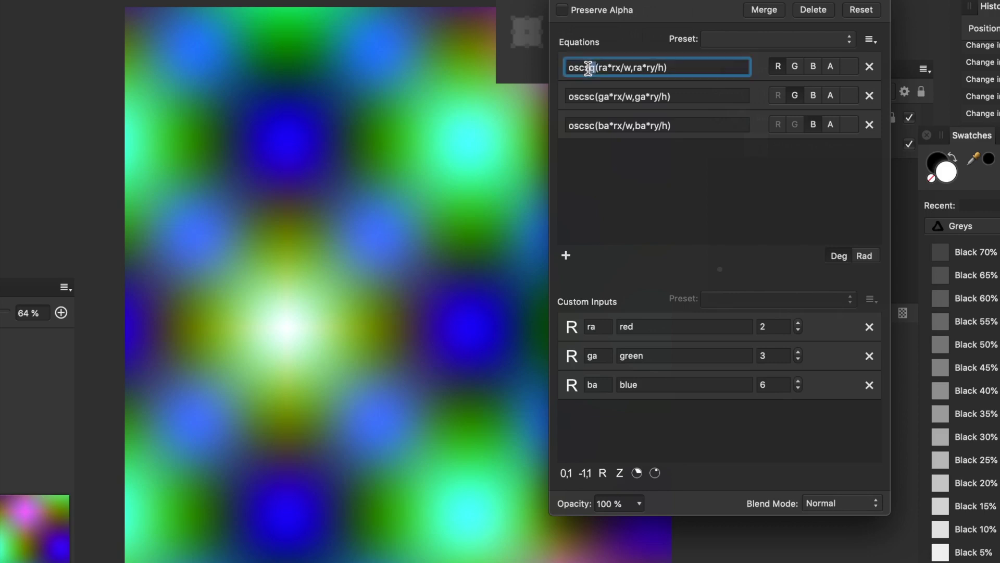
{"action": "left_click_drag", "start_coordinate": [596, 67], "coordinate": [584, 67]}
{"action": "type", "text": "sin"}
{"action": "left_click", "coordinate": [584, 68]}
{"action": "type", "text": "h"}
{"action": "left_click", "coordinate": [690, 67]}
{"action": "key", "text": "Return"}
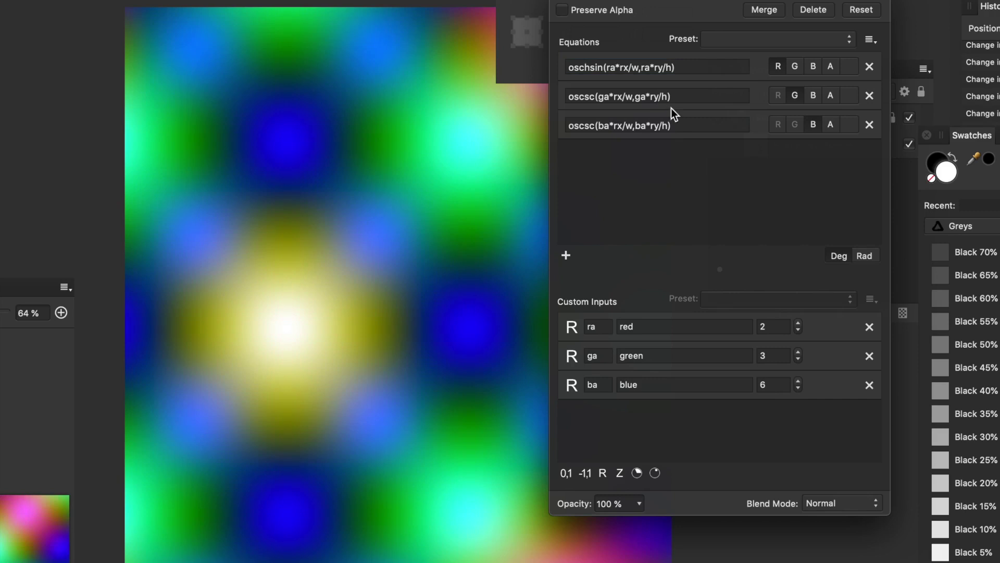
- Try red at 8, then settle the red input at 6
{"action": "left_click", "coordinate": [799, 323]}
{"action": "left_click", "coordinate": [799, 323]}
{"action": "left_click", "coordinate": [799, 323]}
{"action": "left_click", "coordinate": [799, 323]}
{"action": "left_click", "coordinate": [799, 323]}
{"action": "left_click", "coordinate": [799, 323]}
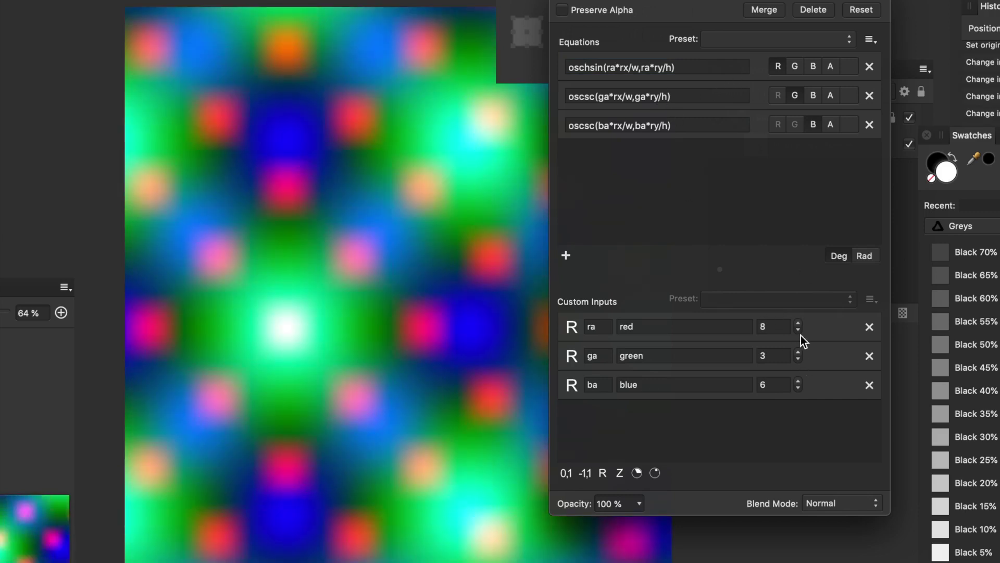
{"action": "left_click", "coordinate": [800, 335]}
{"action": "left_click", "coordinate": [799, 334]}
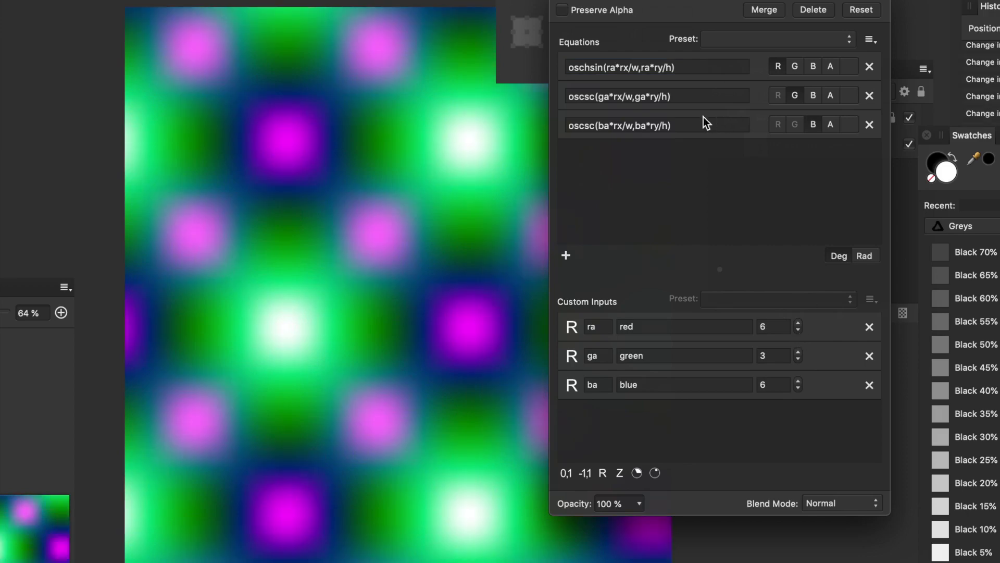
{"action": "left_click", "coordinate": [602, 65]}
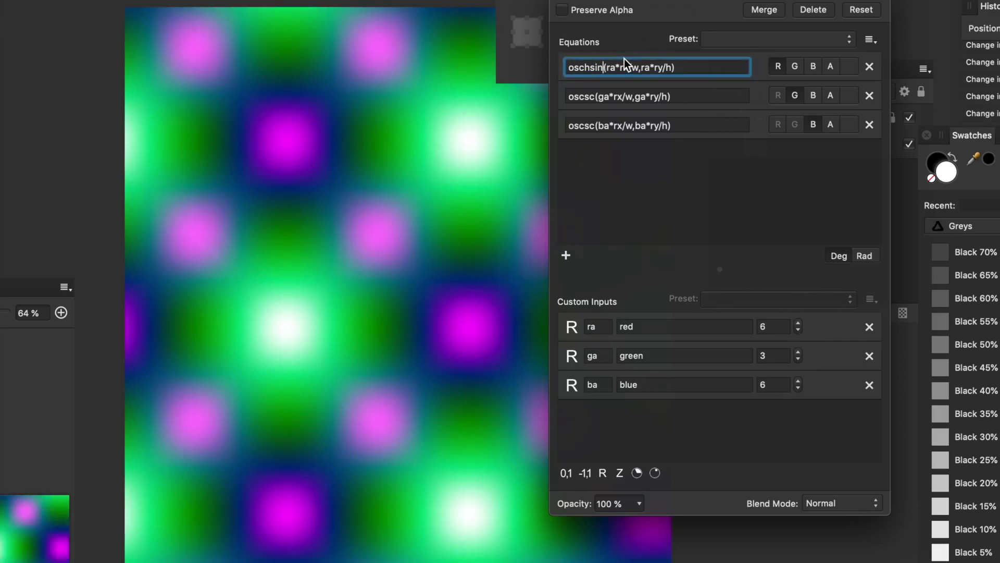
- Replace 'sin' with 'rt' so the red equation uses oschrt
{"action": "key", "text": "BackSpace"}
{"action": "key", "text": "BackSpace"}
{"action": "key", "text": "BackSpace"}
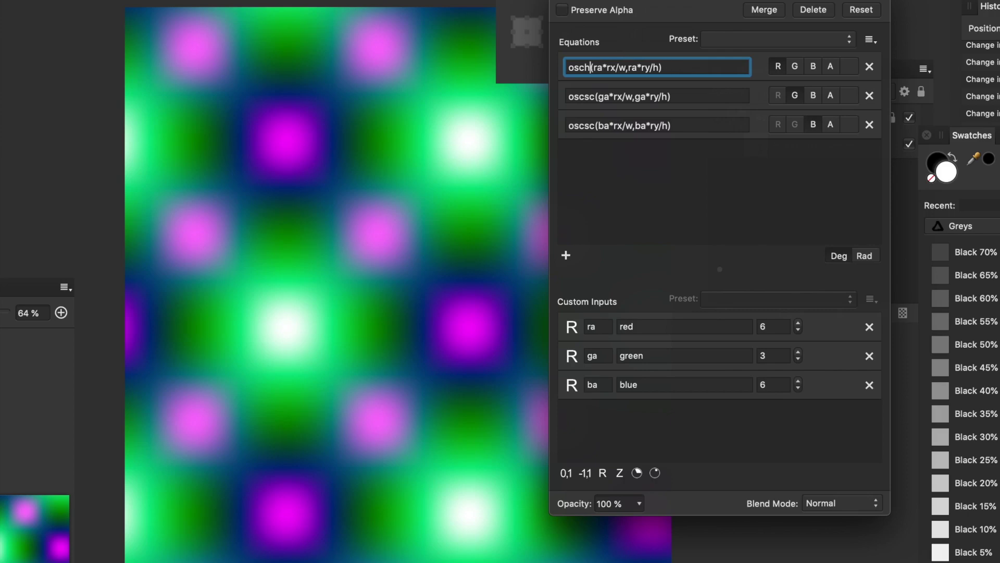
{"action": "type", "text": "rt"}
{"action": "key", "text": "Return"}
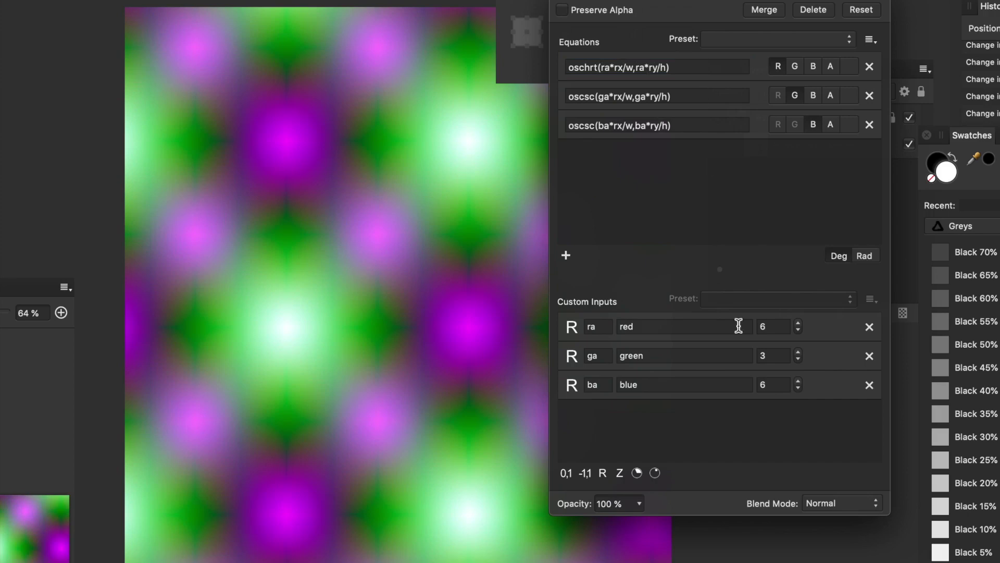
- Try red input values 10 and 3 before returning it to 6
{"action": "left_click", "coordinate": [798, 323]}
{"action": "left_click", "coordinate": [798, 323]}
{"action": "left_click", "coordinate": [799, 323]}
{"action": "left_click", "coordinate": [799, 323]}
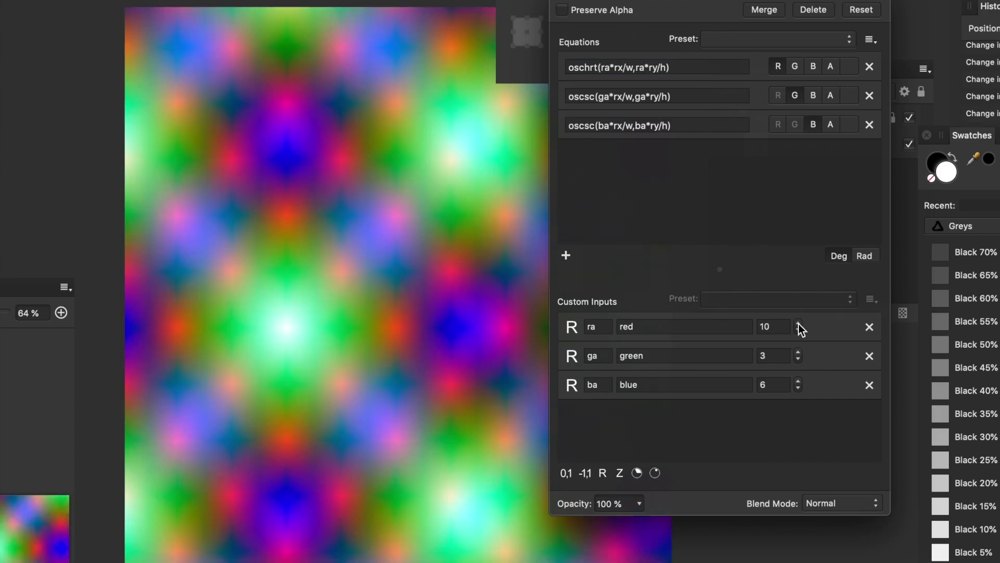
{"action": "left_click", "coordinate": [799, 330]}
{"action": "left_click", "coordinate": [799, 330]}
{"action": "left_click", "coordinate": [798, 330]}
{"action": "left_click", "coordinate": [798, 330]}
{"action": "left_click", "coordinate": [798, 330]}
{"action": "left_click", "coordinate": [798, 330]}
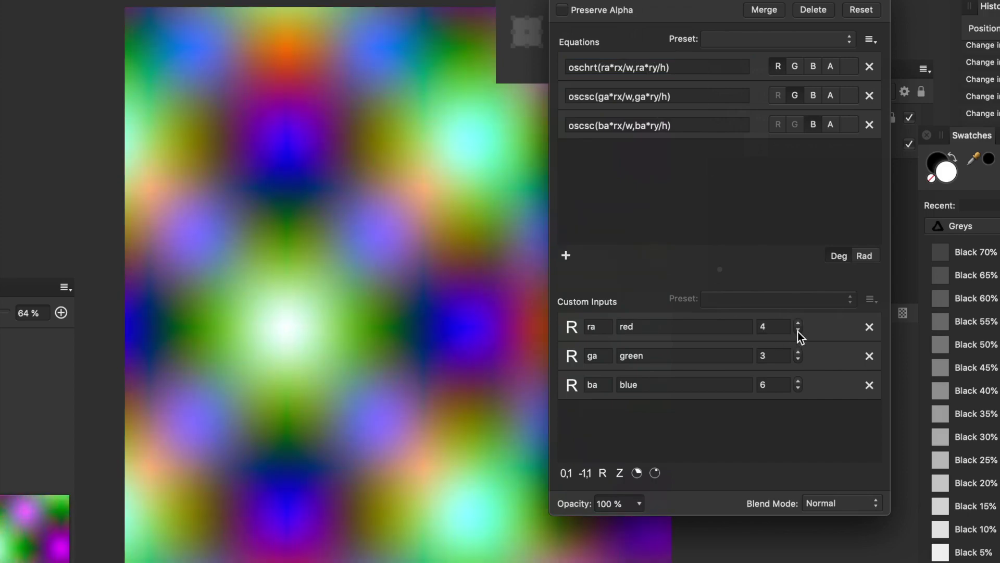
{"action": "left_click", "coordinate": [798, 330]}
{"action": "left_click", "coordinate": [798, 323]}
{"action": "left_click", "coordinate": [798, 323]}
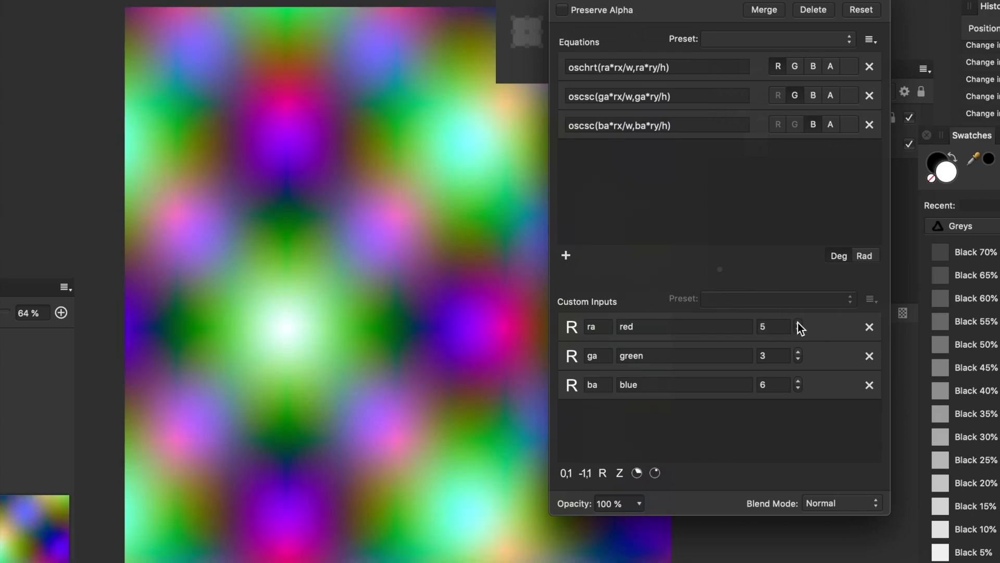
{"action": "left_click", "coordinate": [798, 323]}
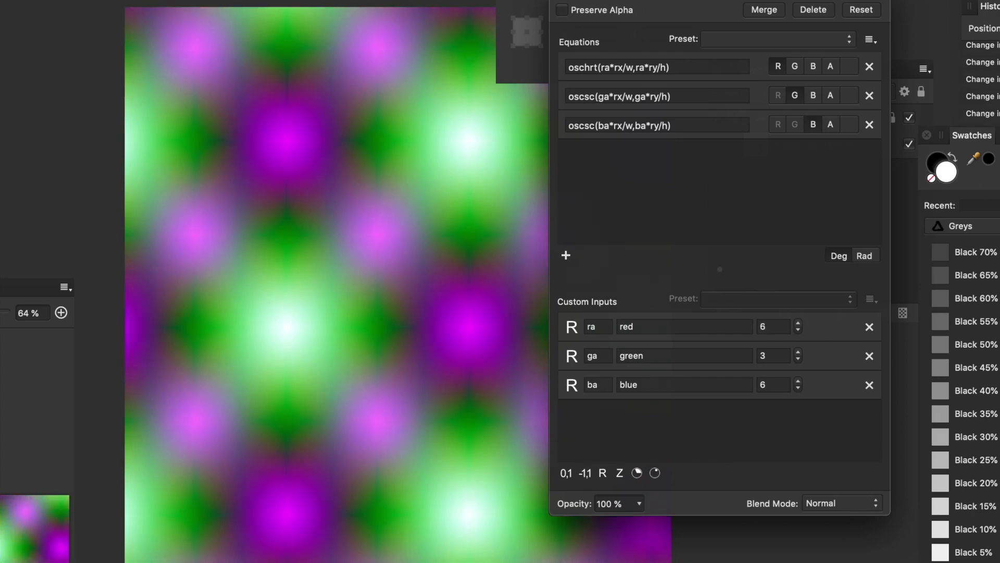
{"action": "left_click", "coordinate": [680, 66]}
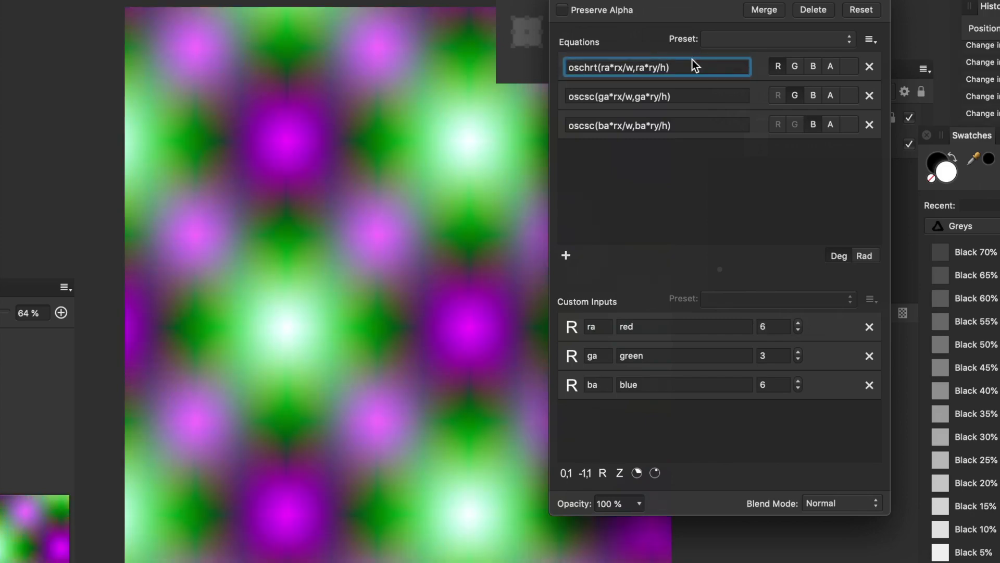
- Try appending -rx to the red equation, then remove it
{"action": "type", "text": "-rx"}
{"action": "key", "text": "Return"}
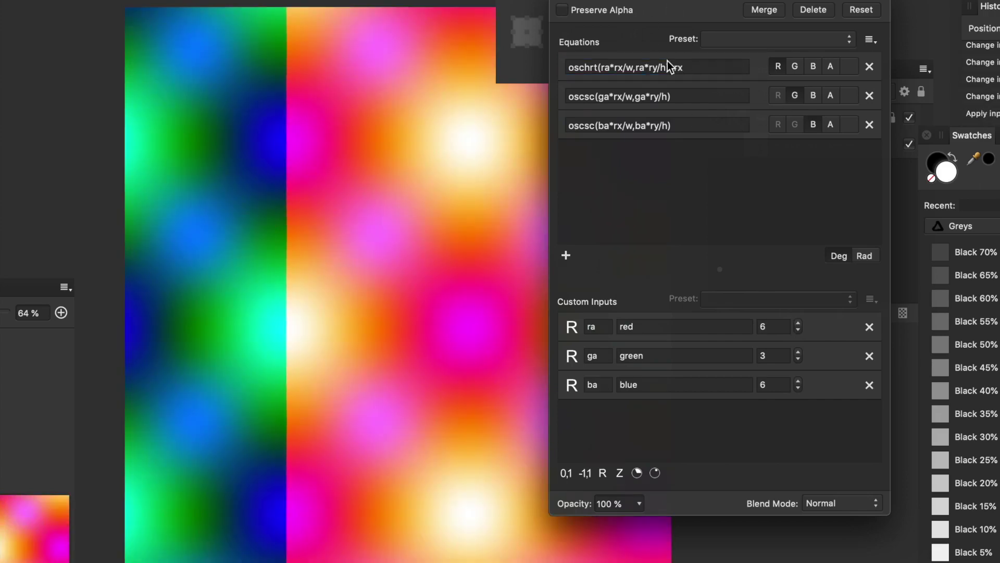
{"action": "left_click_drag", "start_coordinate": [691, 67], "coordinate": [671, 67]}
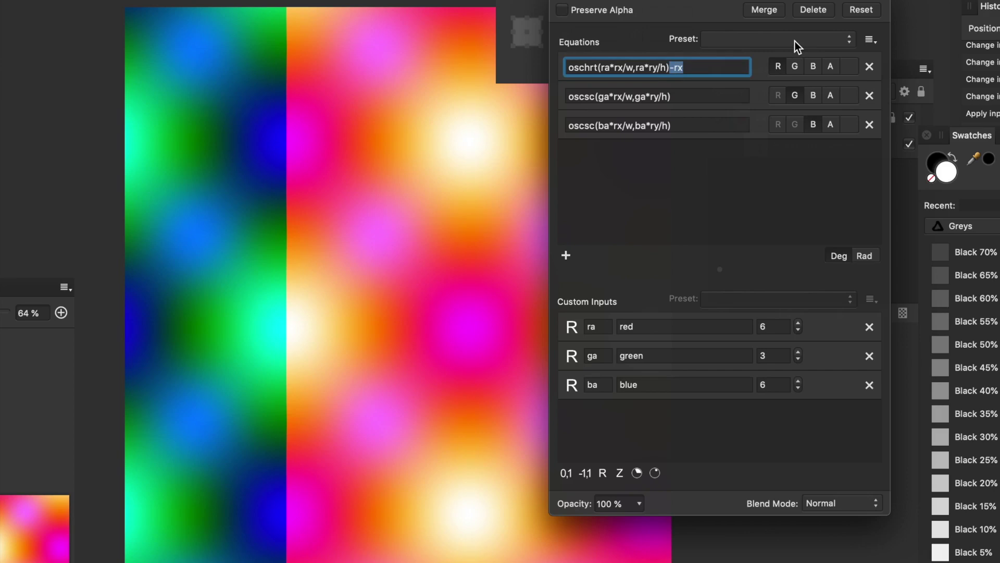
{"action": "key", "text": "BackSpace"}
- Add a second term +oschrt(rb*rx/w,rb*ry/h) to the red equation
{"action": "left_click_drag", "start_coordinate": [674, 68], "coordinate": [520, 61]}
{"action": "key", "text": "super+c"}
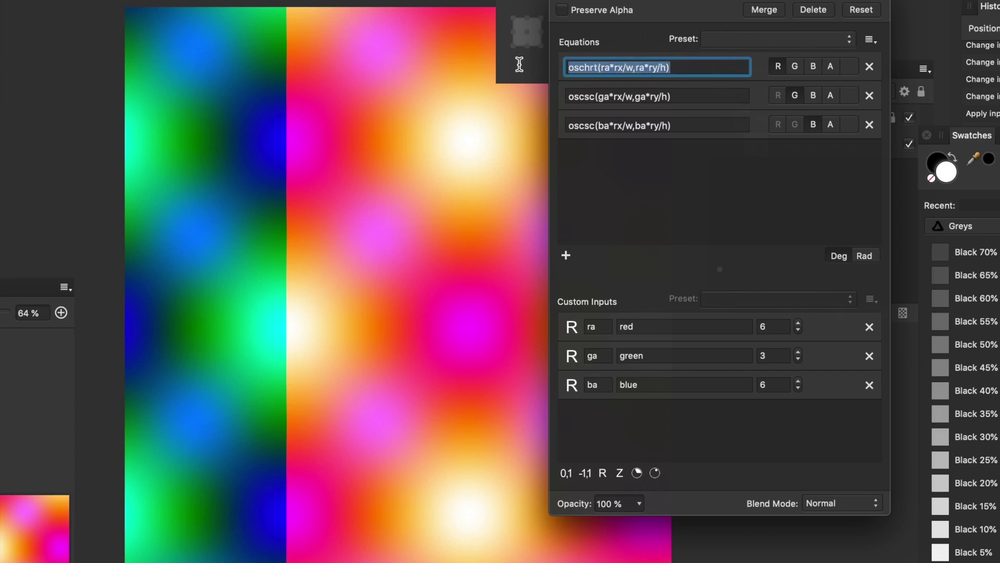
{"action": "left_click", "coordinate": [684, 66]}
{"action": "type", "text": "+"}
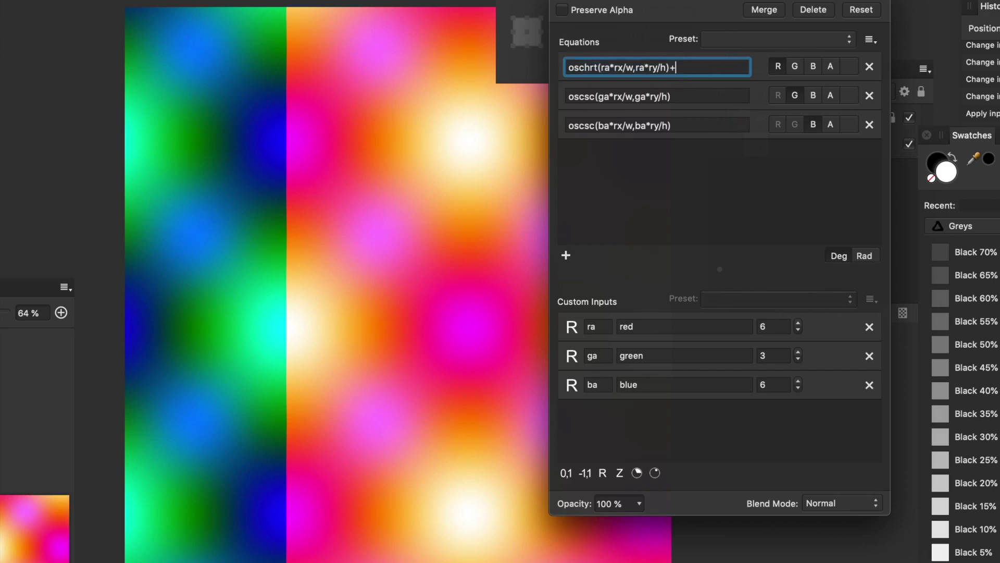
{"action": "key", "text": "super+v"}
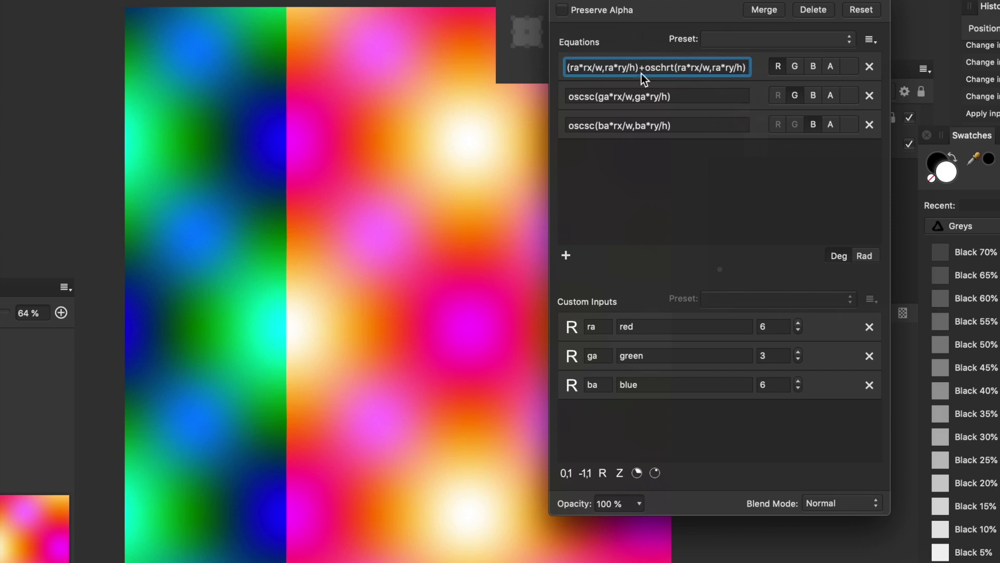
{"action": "double_click", "coordinate": [684, 67]}
{"action": "type", "text": "rb"}
{"action": "double_click", "coordinate": [719, 68]}
{"action": "type", "text": "rb"}
{"action": "key", "text": "Return"}
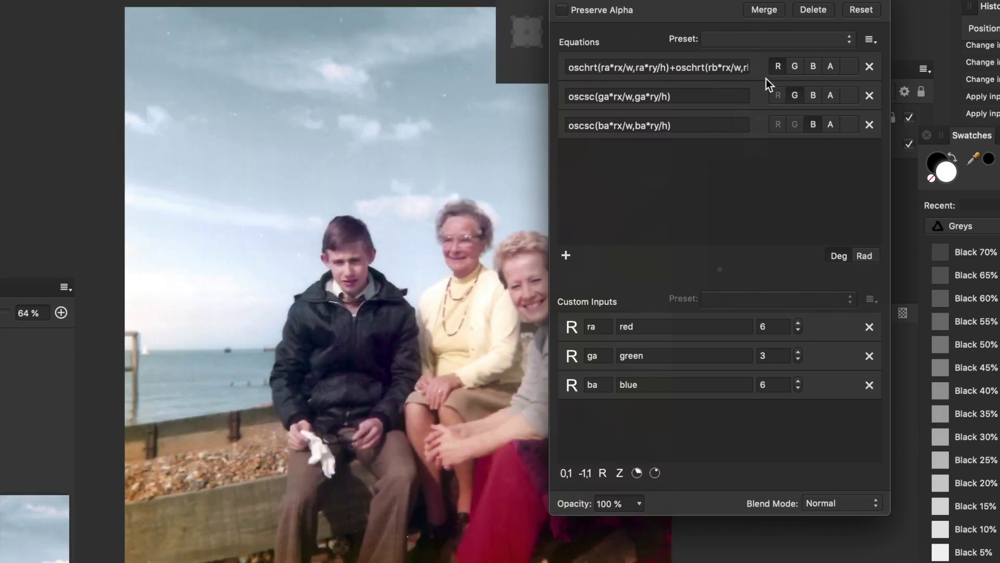
- Raise the blue input to 8
{"action": "left_click", "coordinate": [748, 67]}
{"action": "left_click_drag", "start_coordinate": [748, 66], "coordinate": [666, 68]}
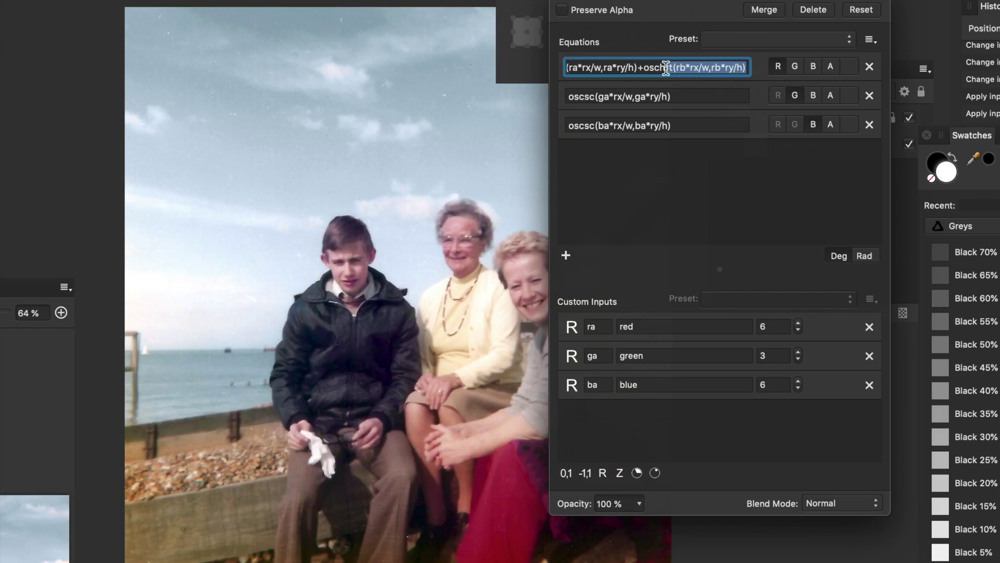
{"action": "left_click", "coordinate": [666, 68]}
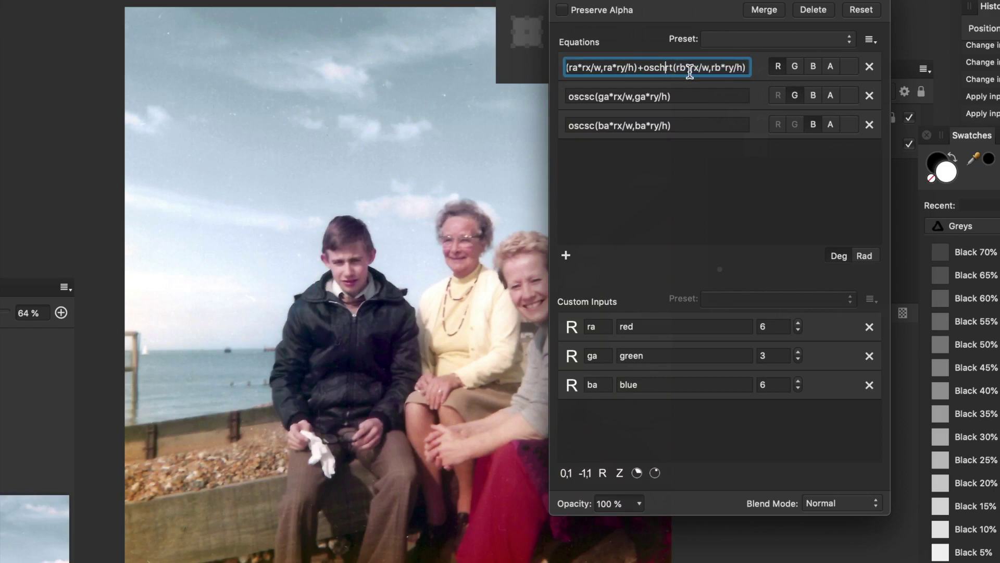
{"action": "left_click", "coordinate": [799, 381]}
{"action": "left_click", "coordinate": [798, 381]}
- Delete the added oschrt term, leaving oschrt(ra*rx/w,ra*ry/h)
{"action": "left_click_drag", "start_coordinate": [717, 67], "coordinate": [789, 70]}
{"action": "left_click", "coordinate": [746, 67]}
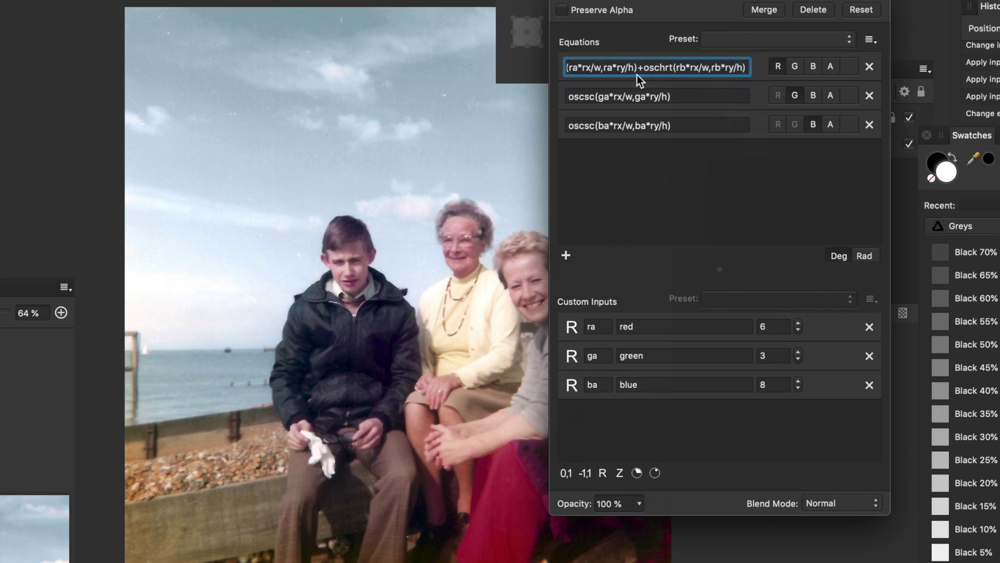
{"action": "left_click_drag", "start_coordinate": [639, 67], "coordinate": [815, 68]}
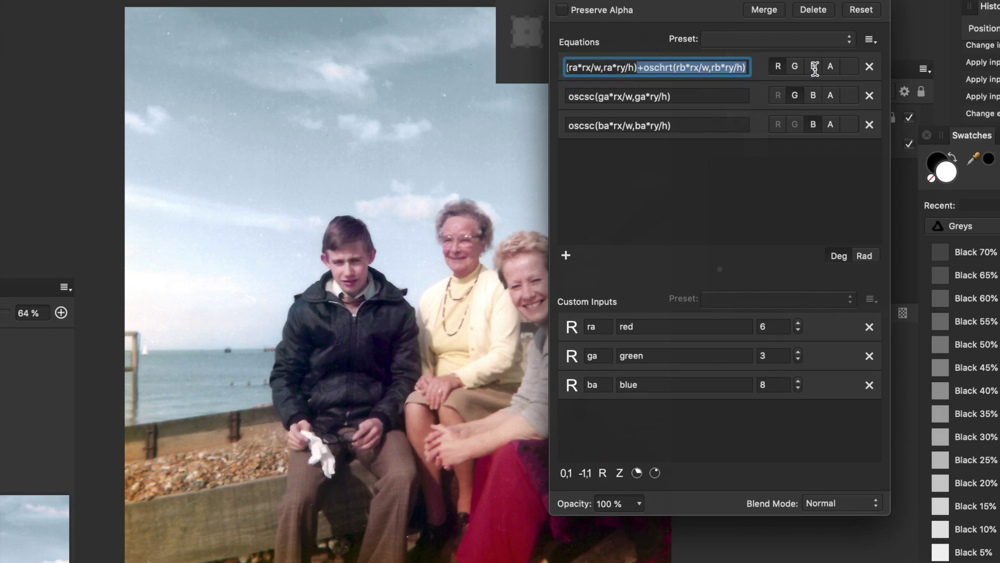
{"action": "key", "text": "BackSpace"}
{"action": "key", "text": "Return"}
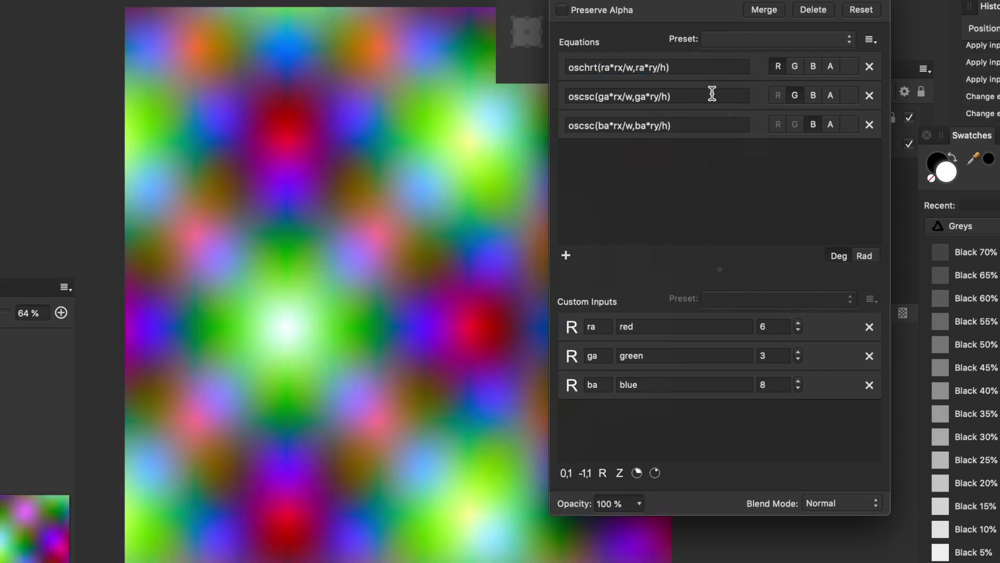
- Append +noise(rx) to the end of the red equation and apply it
{"action": "left_click", "coordinate": [685, 66]}
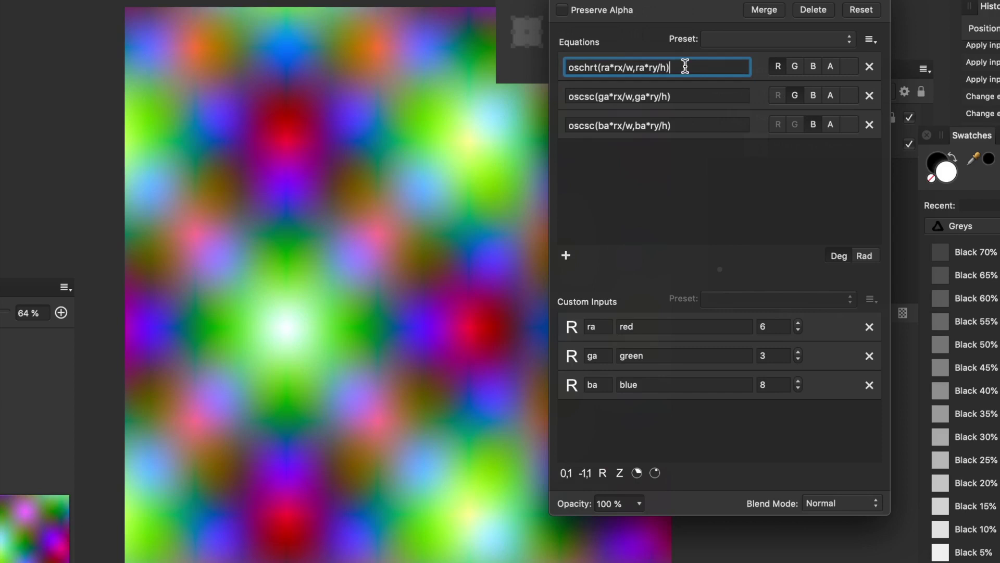
{"action": "type", "text": "_"}
{"action": "type", "text": "nois"}
{"action": "key", "text": "BackSpace"}
{"action": "key", "text": "BackSpace"}
{"action": "key", "text": "BackSpace"}
{"action": "key", "text": "BackSpace"}
{"action": "key", "text": "BackSpace"}
{"action": "type", "text": "+noise(r)"}
{"action": "key", "text": "Return"}
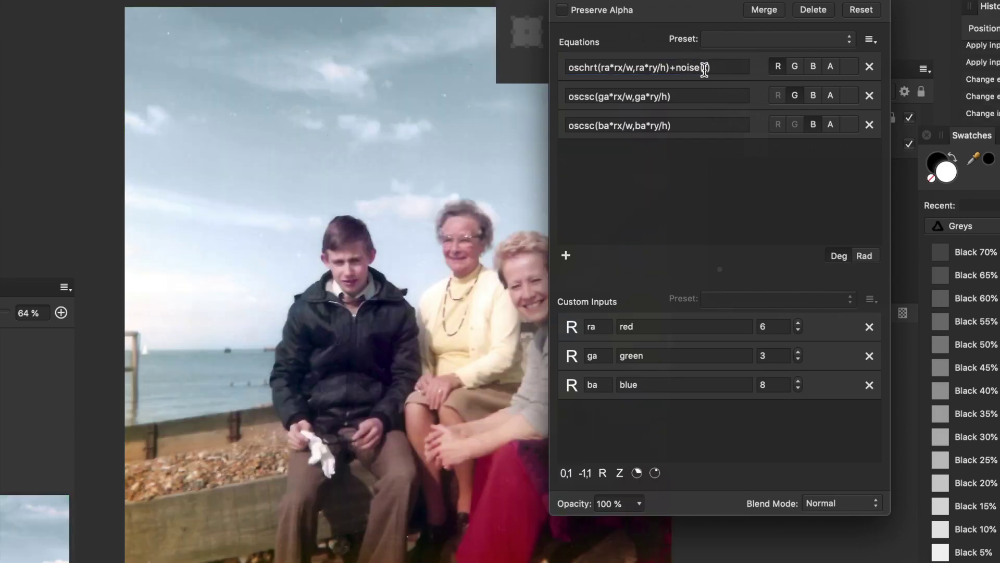
{"action": "left_click", "coordinate": [706, 66]}
{"action": "type", "text": "x"}
{"action": "key", "text": "Return"}
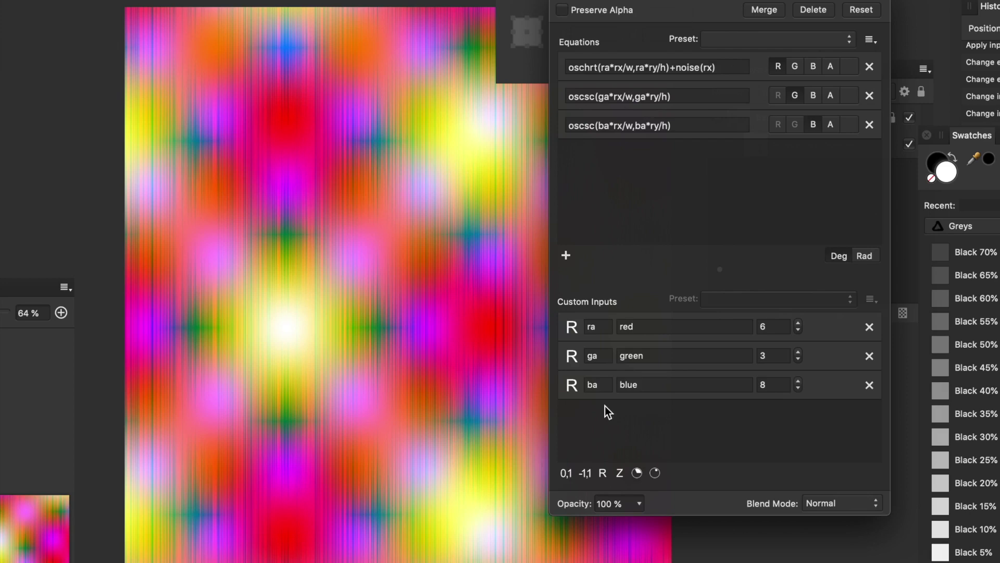
- Delete +noise(rx) from the red equation and move the texture panel right to reveal the layers
{"action": "left_click_drag", "start_coordinate": [718, 67], "coordinate": [670, 68]}
{"action": "key", "text": "BackSpace"}
{"action": "key", "text": "Return"}
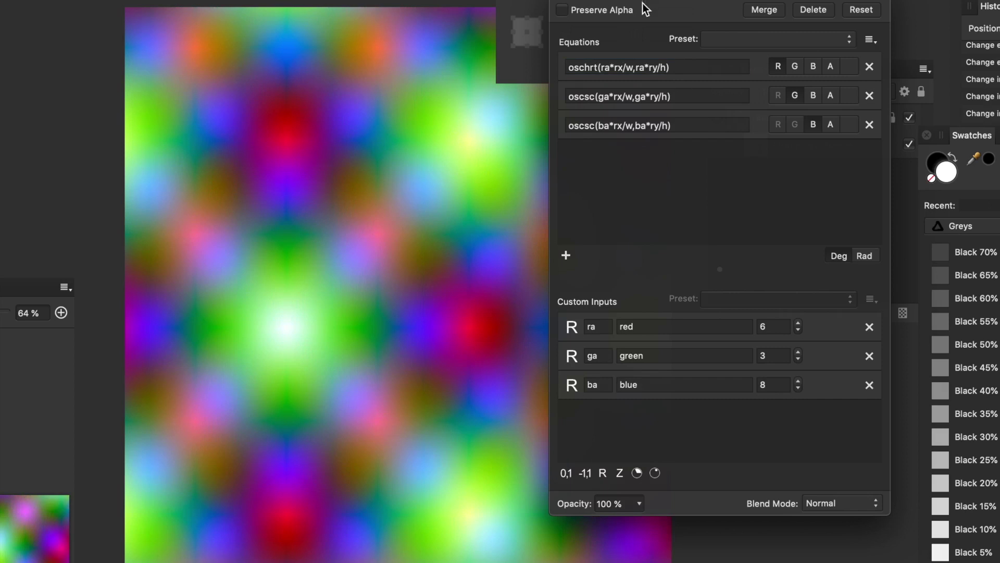
{"action": "left_click_drag", "start_coordinate": [643, 9], "coordinate": [925, 14]}
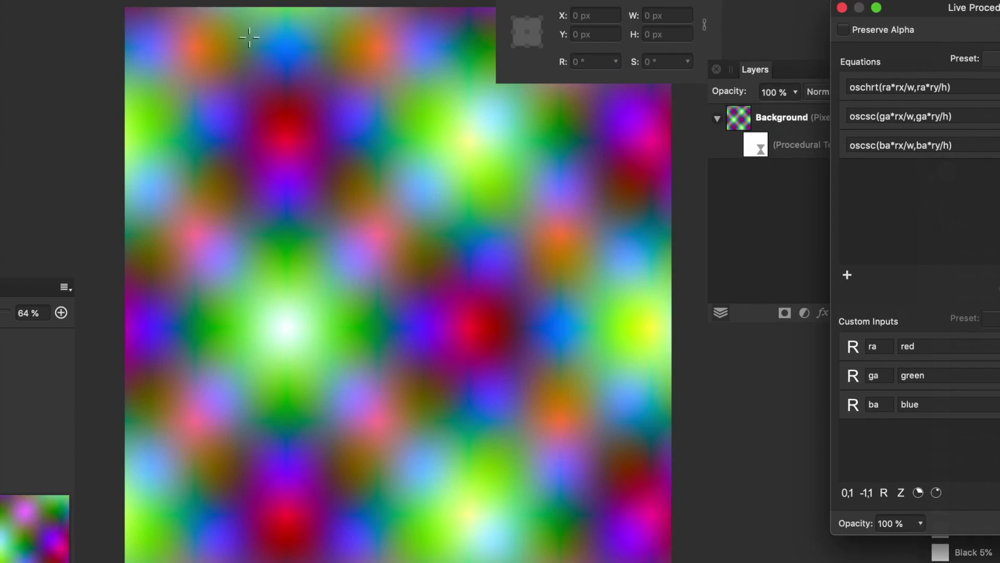